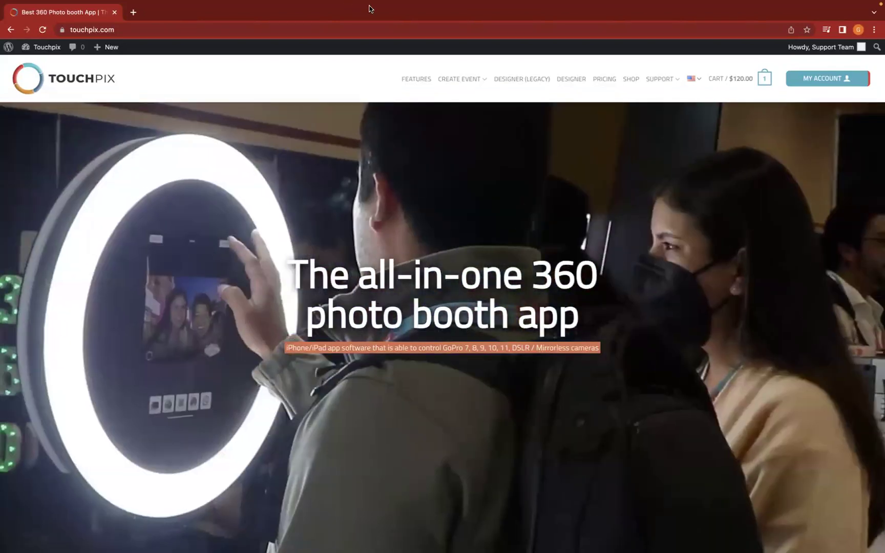
# - Open the Touchpix Designer from the website and log in through the Touchpix.com redirect
pyautogui.moveTo(390, 12)
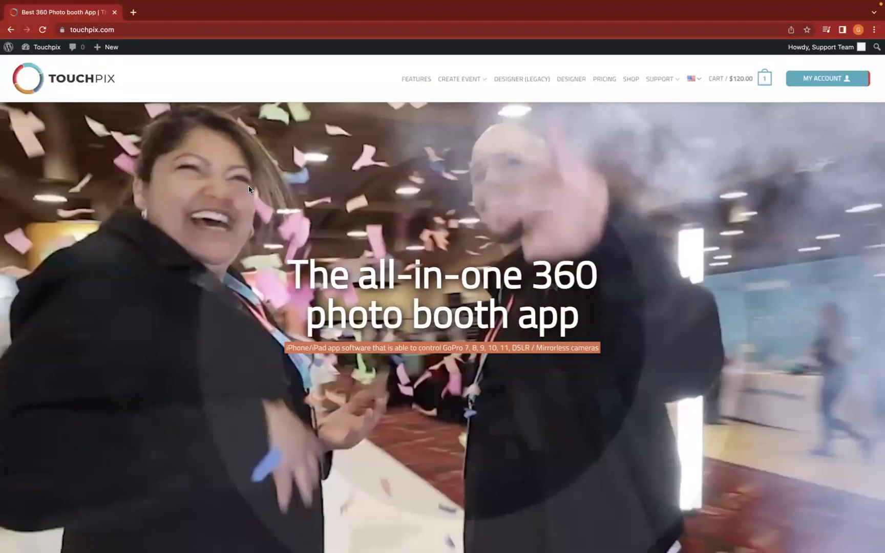
pyautogui.moveTo(289, 20)
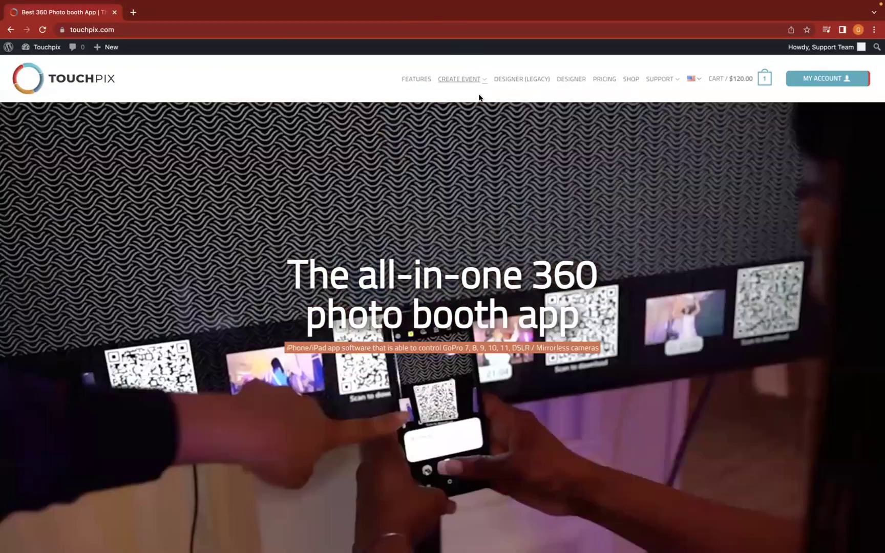
pyautogui.moveTo(478, 97)
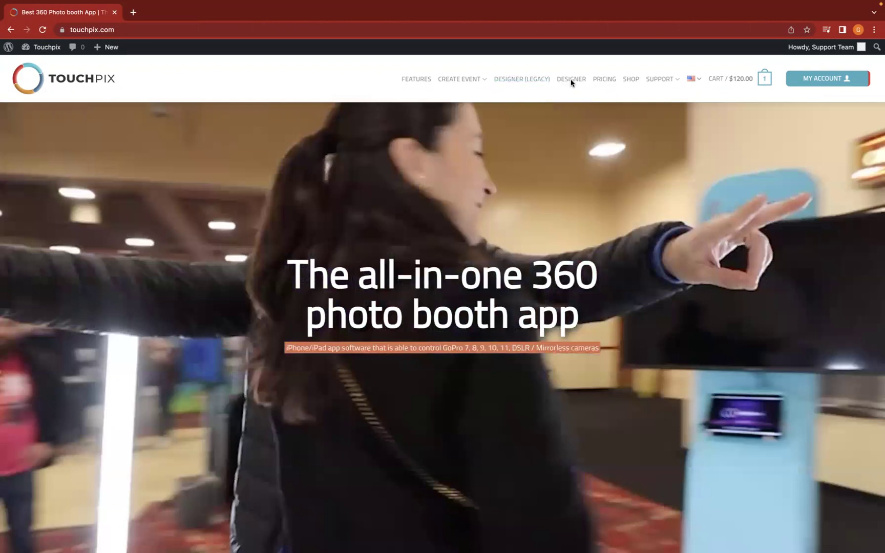
pyautogui.click(571, 81)
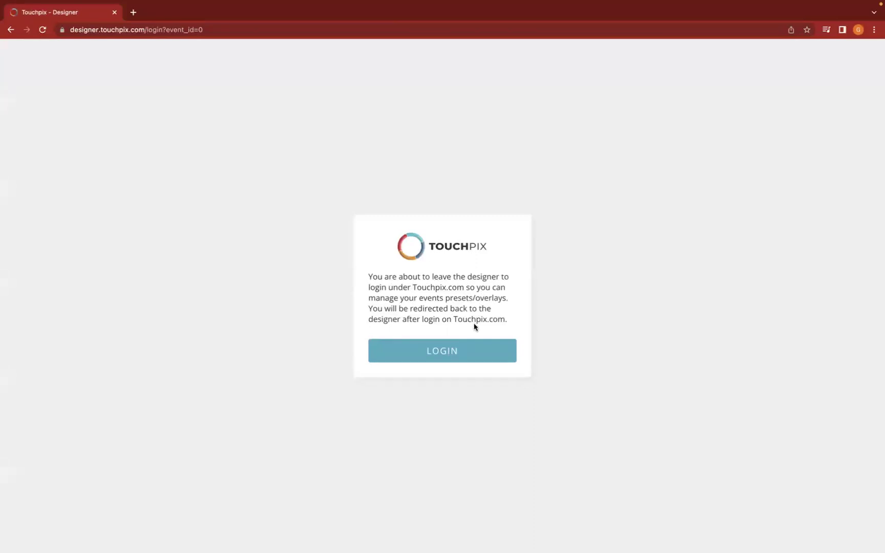
pyautogui.click(453, 359)
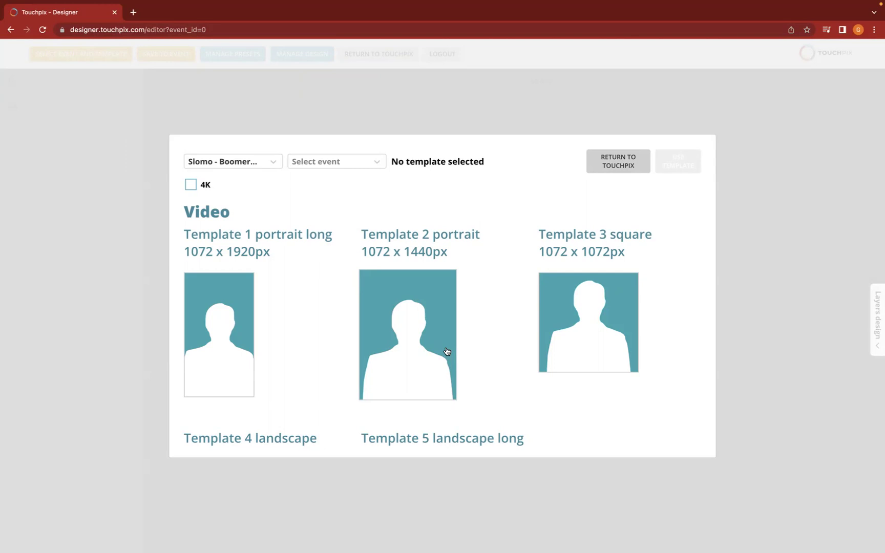
# - Examine the available video templates, comparing their portrait, square and landscape formats and pixel dimensions
pyautogui.scroll(-3, 446, 354)
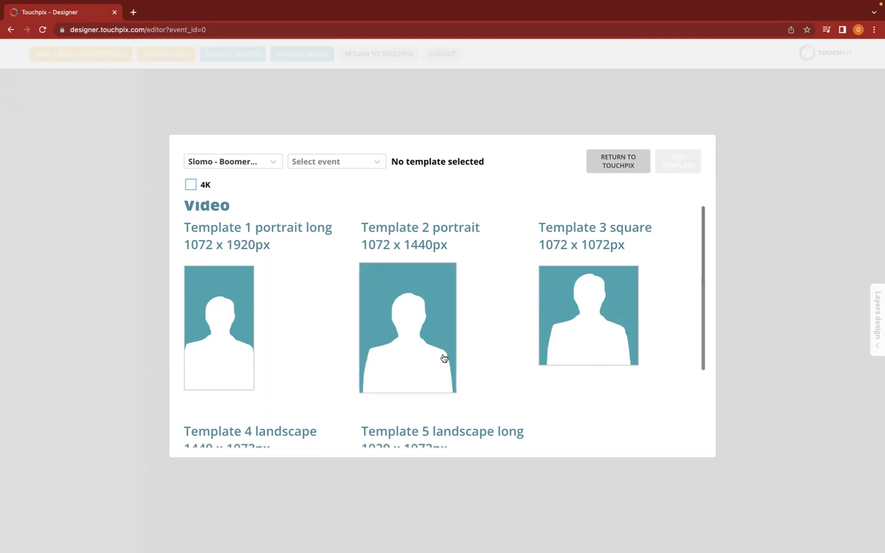
pyautogui.scroll(-2, 444, 358)
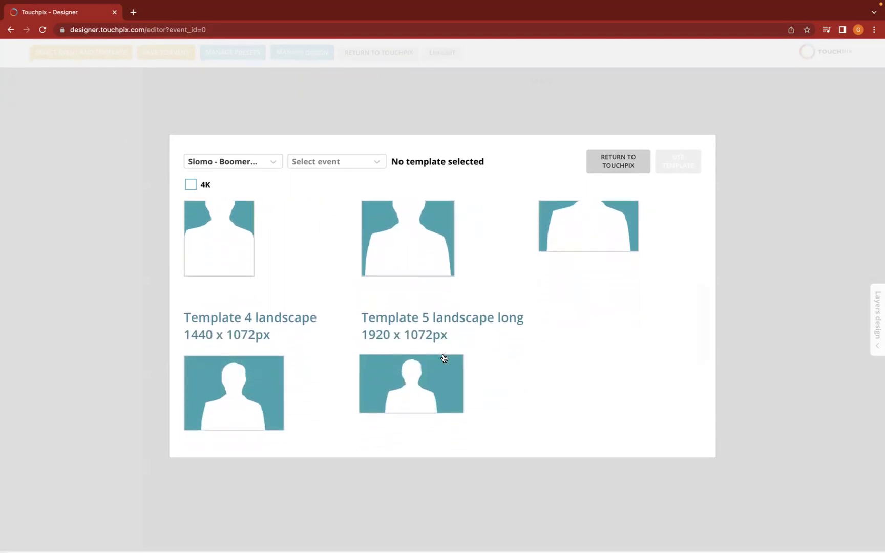
pyautogui.scroll(3, 444, 358)
pyautogui.scroll(-1, 443, 360)
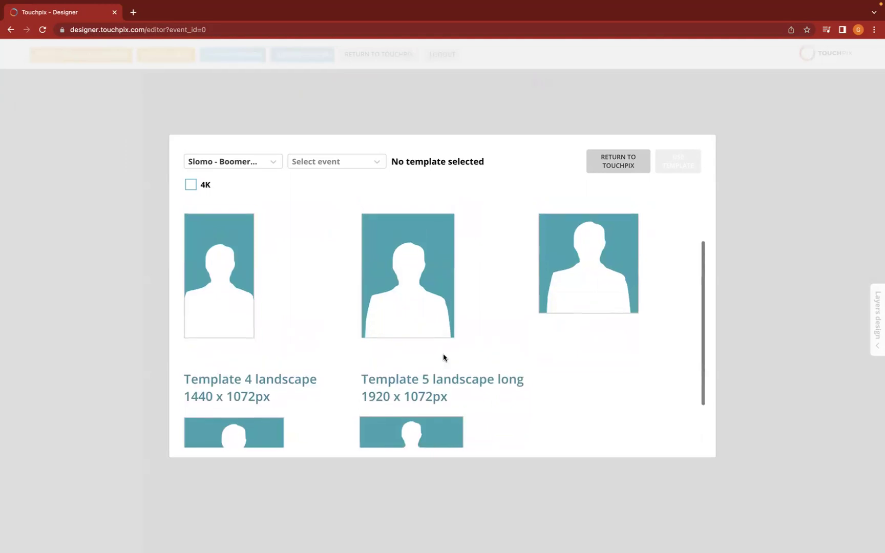
pyautogui.scroll(2, 408, 342)
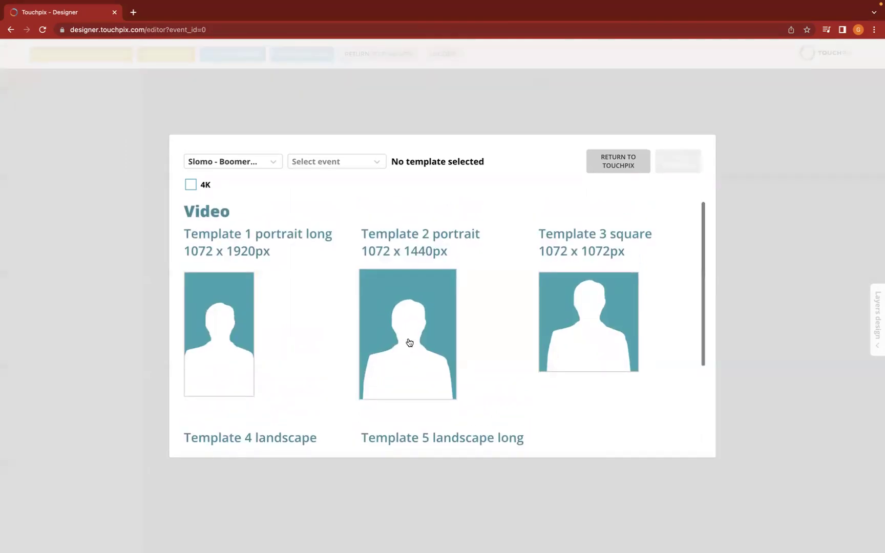
pyautogui.scroll(-1, 409, 343)
pyautogui.scroll(2, 359, 354)
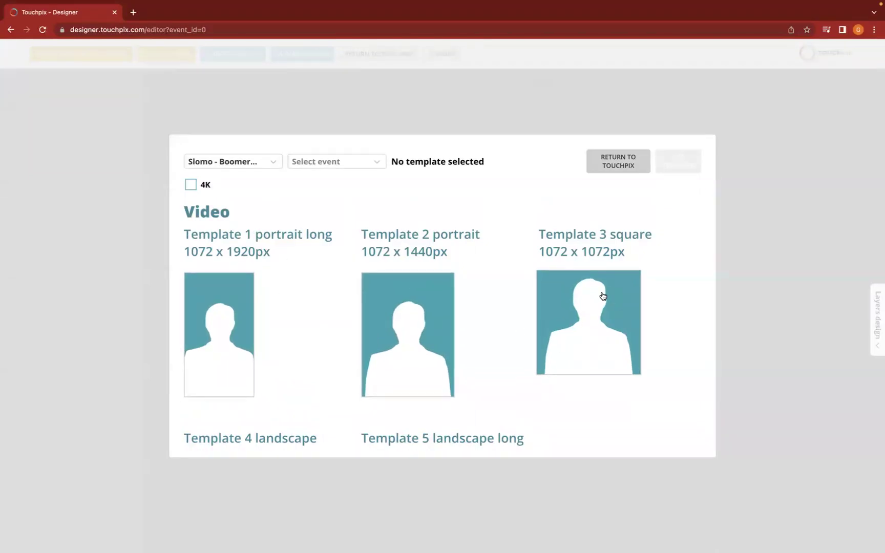
pyautogui.scroll(-3, 512, 343)
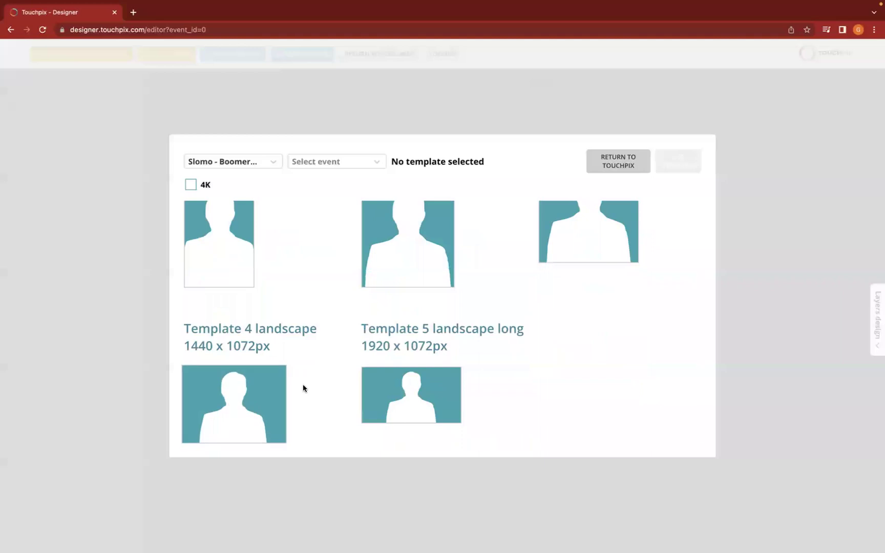
pyautogui.scroll(2, 319, 330)
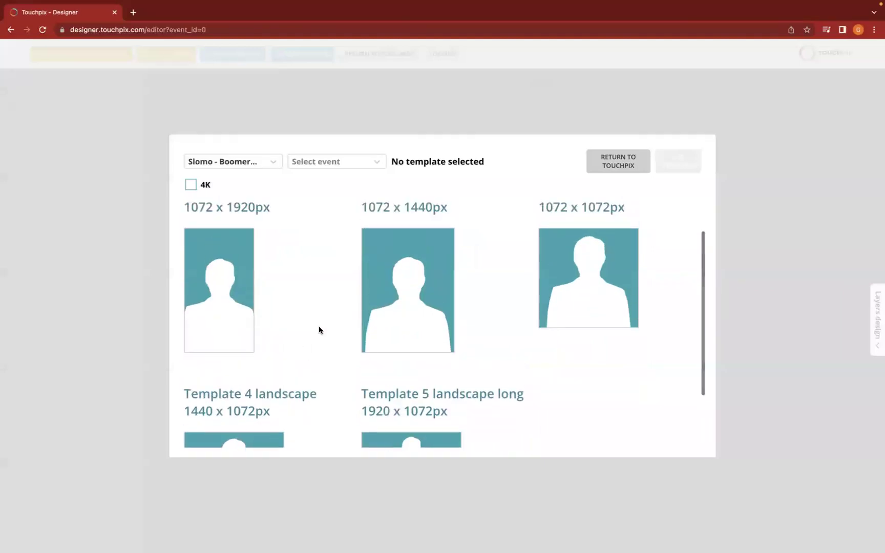
pyautogui.scroll(2, 319, 330)
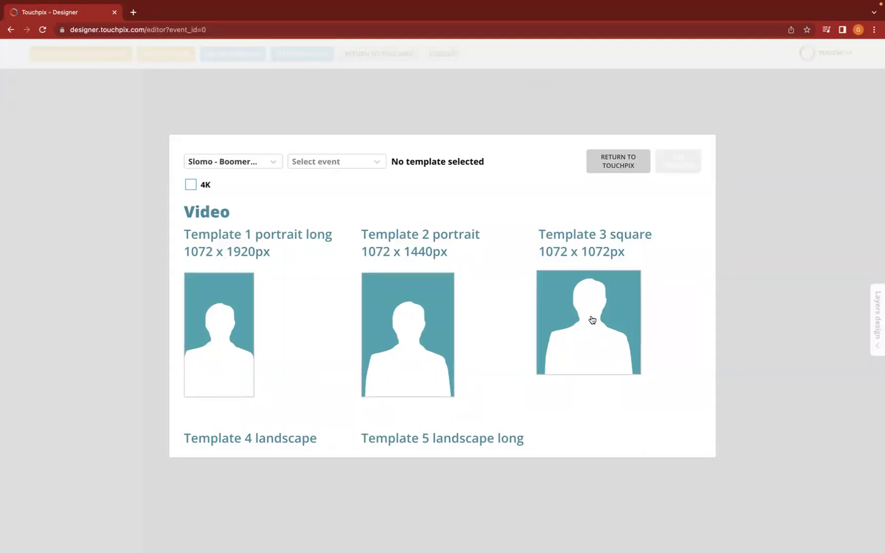
pyautogui.scroll(-3, 592, 320)
pyautogui.scroll(2, 593, 297)
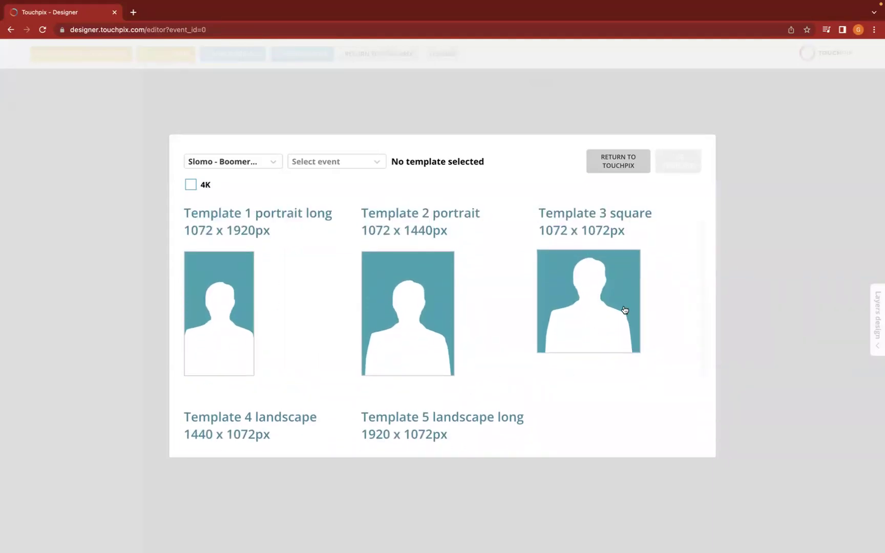
pyautogui.scroll(-3, 581, 328)
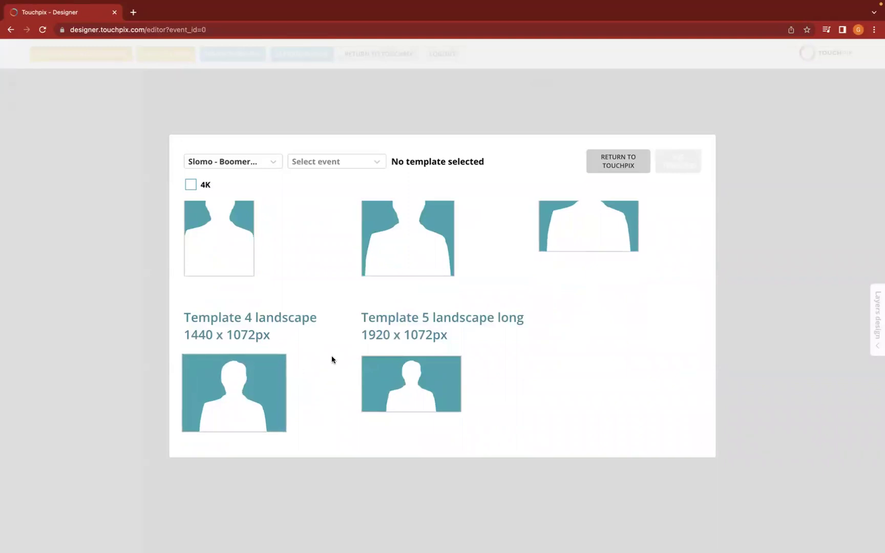
pyautogui.scroll(1, 389, 371)
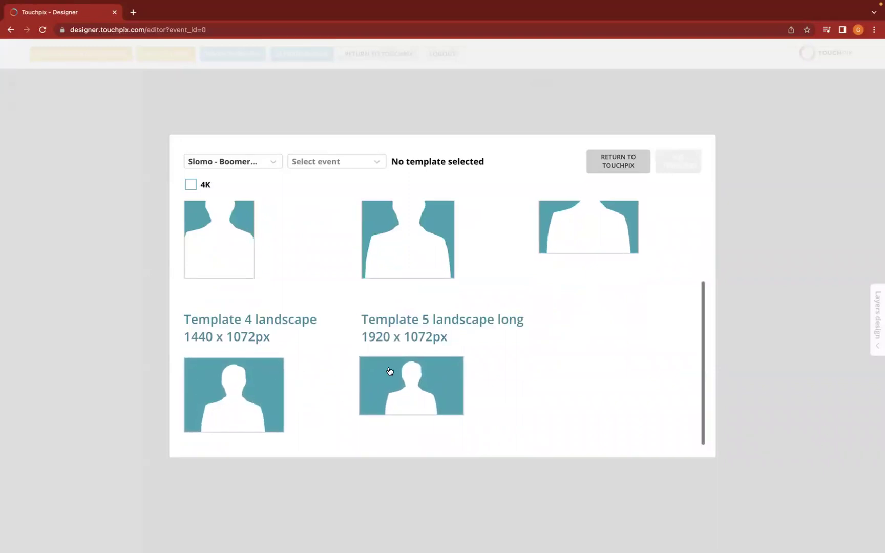
pyautogui.scroll(4, 389, 371)
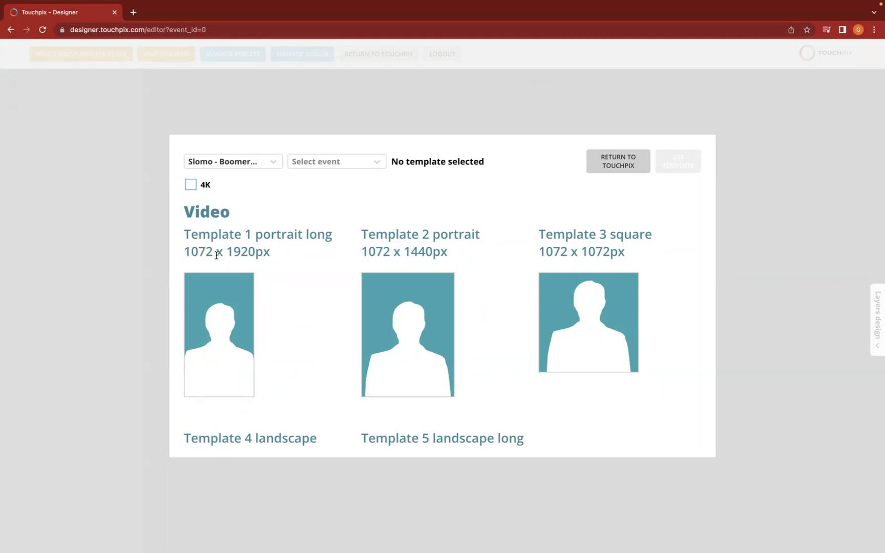
pyautogui.scroll(-3, 318, 271)
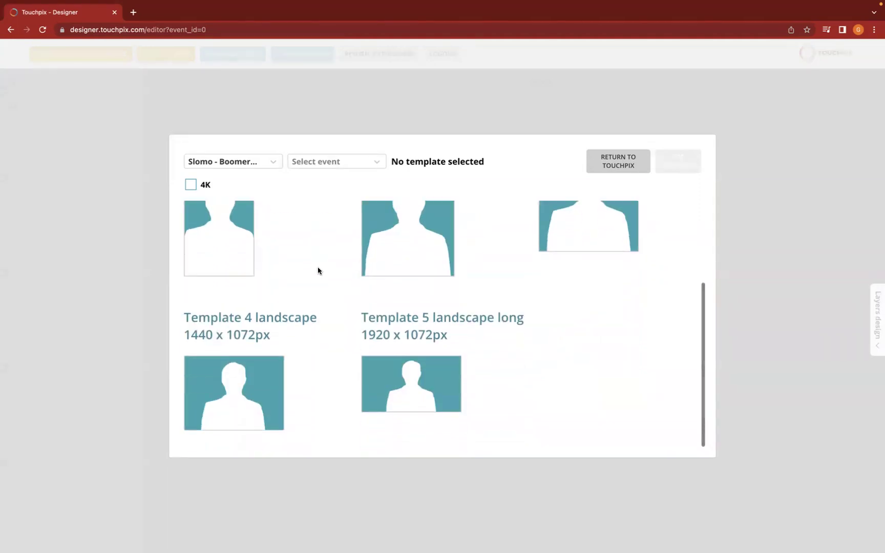
pyautogui.scroll(3, 318, 270)
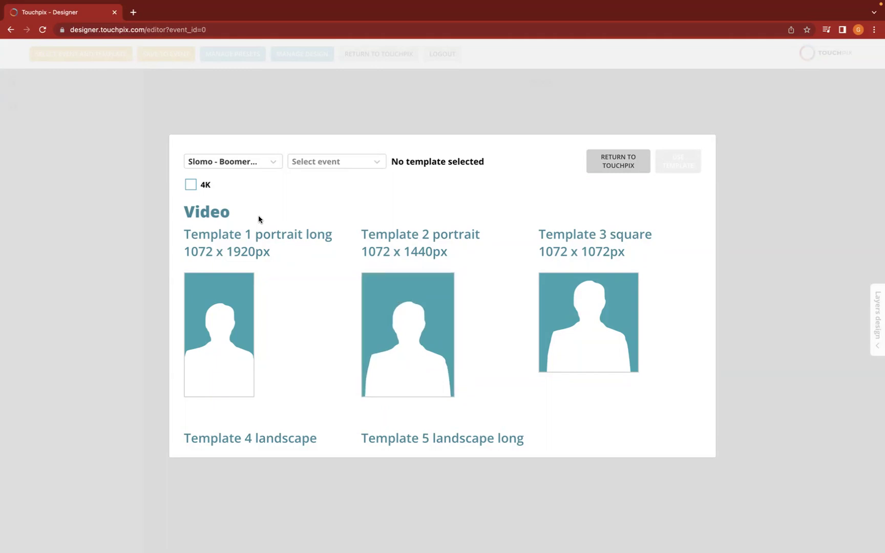
# - Check the Photo - Gif template layouts and return the template type to Slomo - Boomerang - Video
pyautogui.click(248, 158)
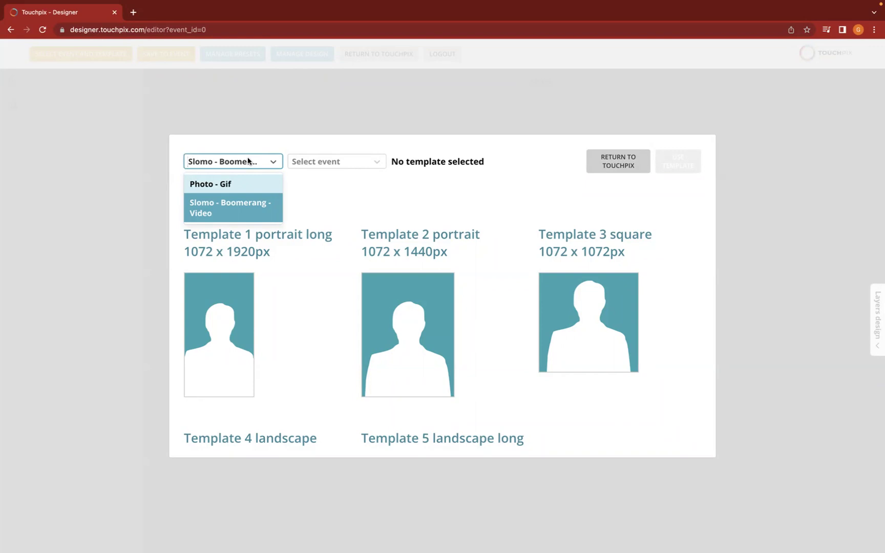
pyautogui.click(226, 187)
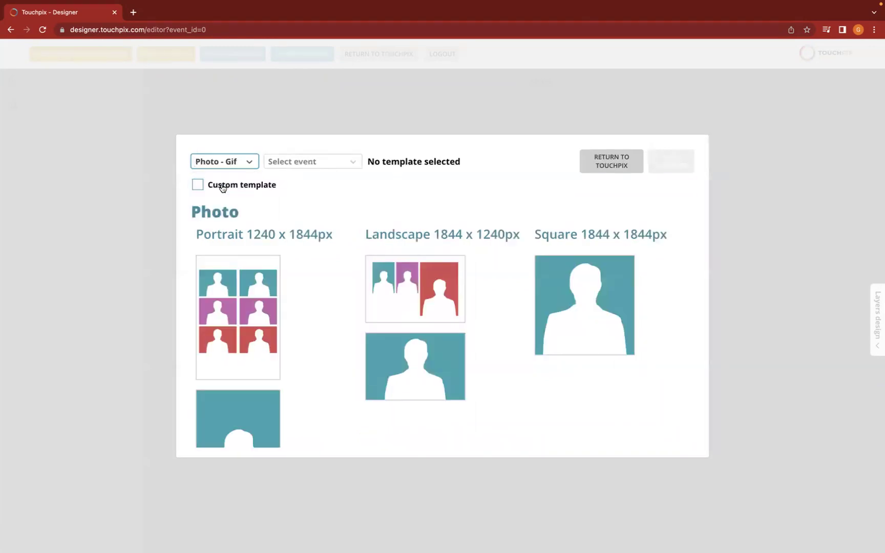
pyautogui.scroll(-3, 286, 329)
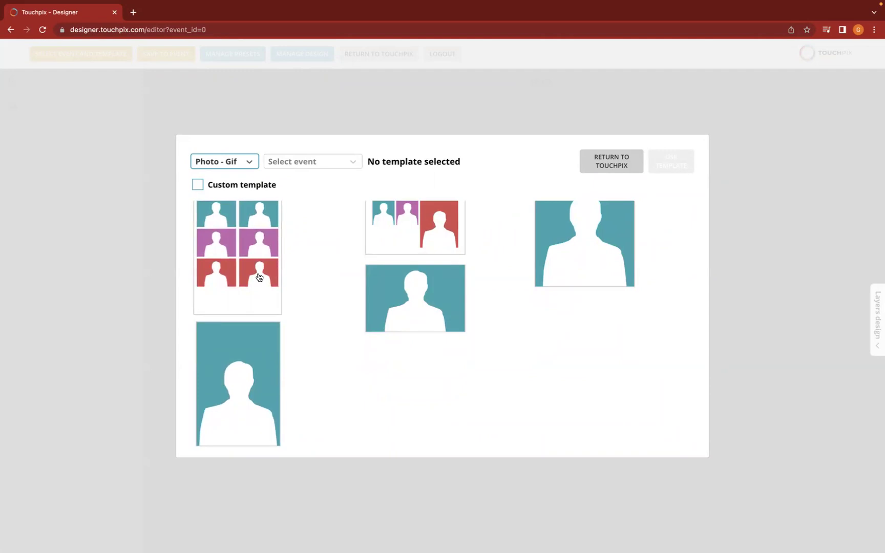
pyautogui.click(215, 163)
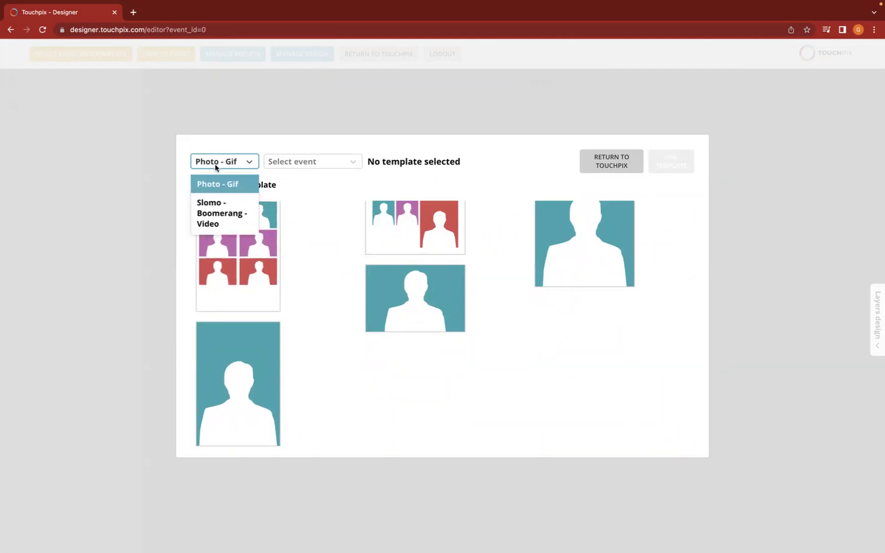
pyautogui.click(229, 216)
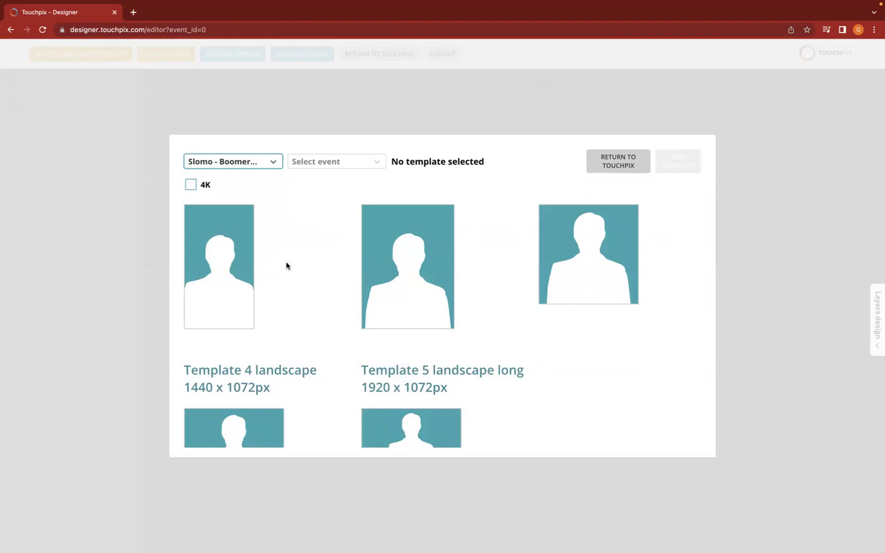
pyautogui.click(257, 167)
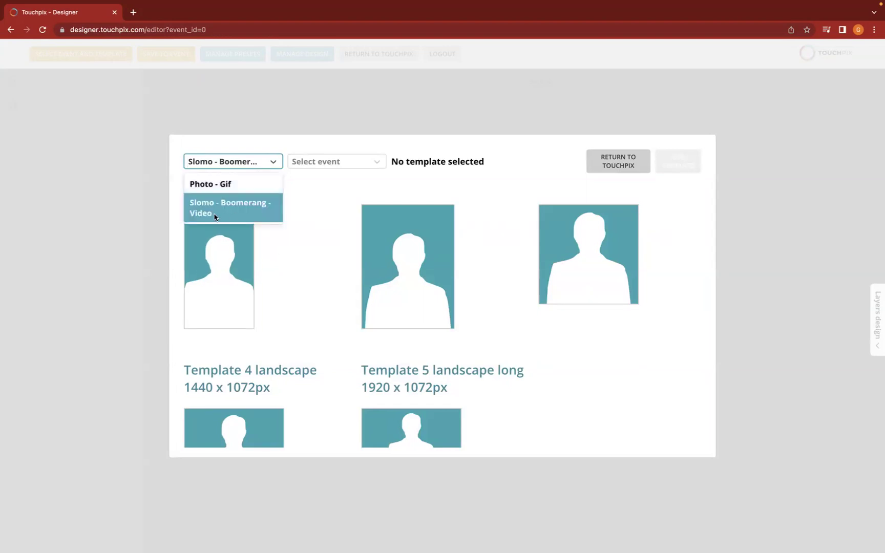
pyautogui.click(240, 213)
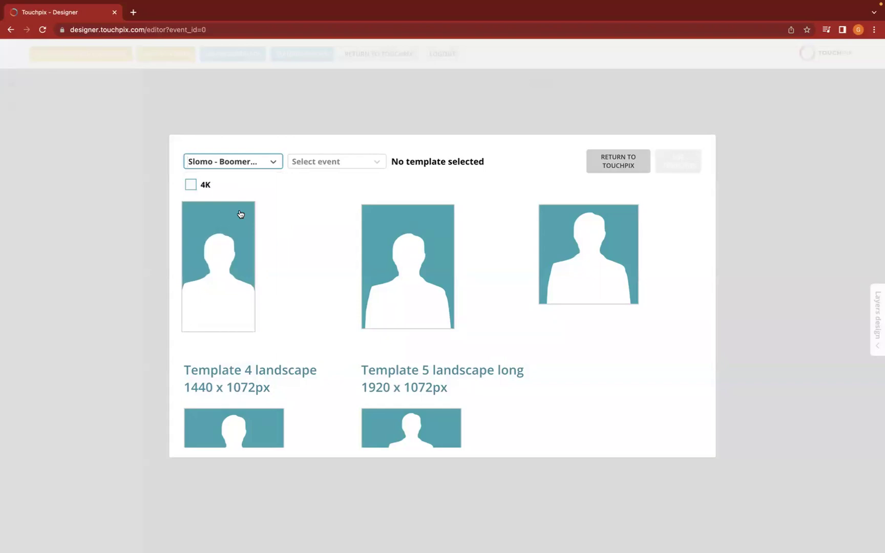
# - Select Customer event as the event for the design, keeping the Slomo - Boomerang - Video template type
pyautogui.click(323, 161)
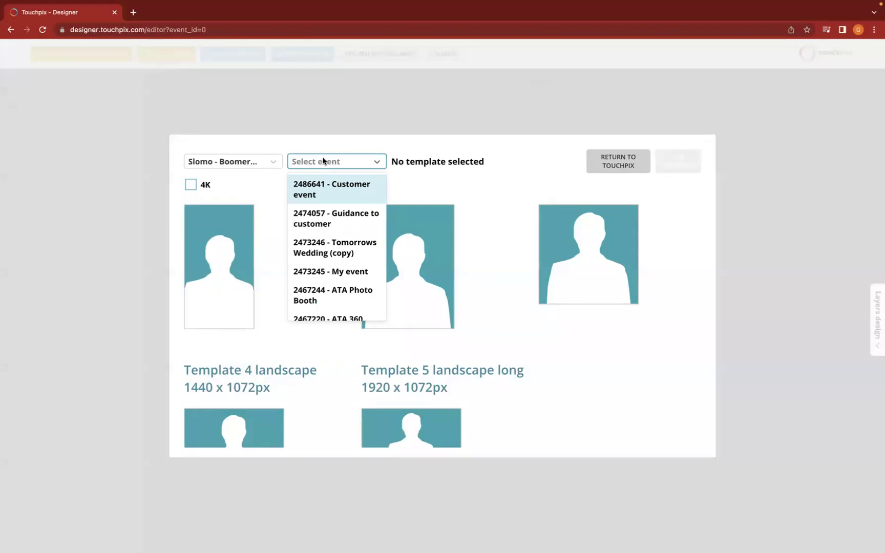
pyautogui.click(336, 190)
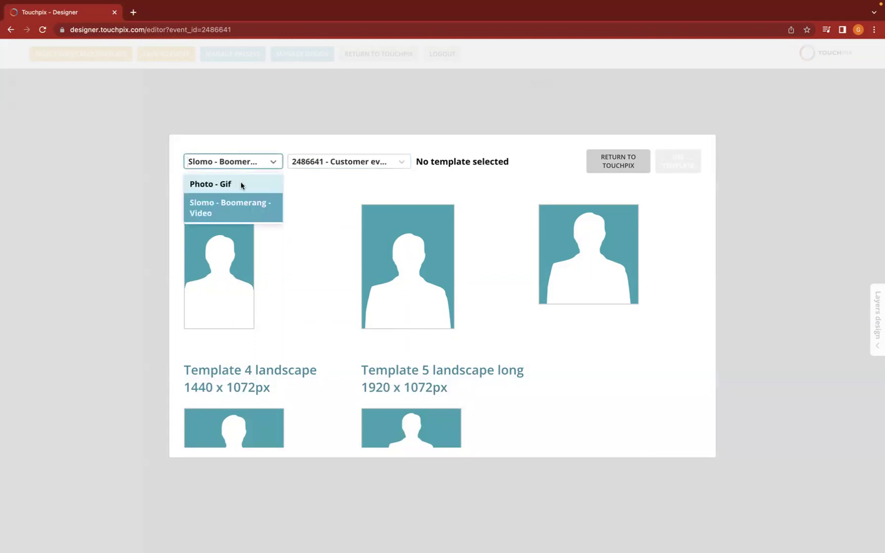
pyautogui.click(209, 208)
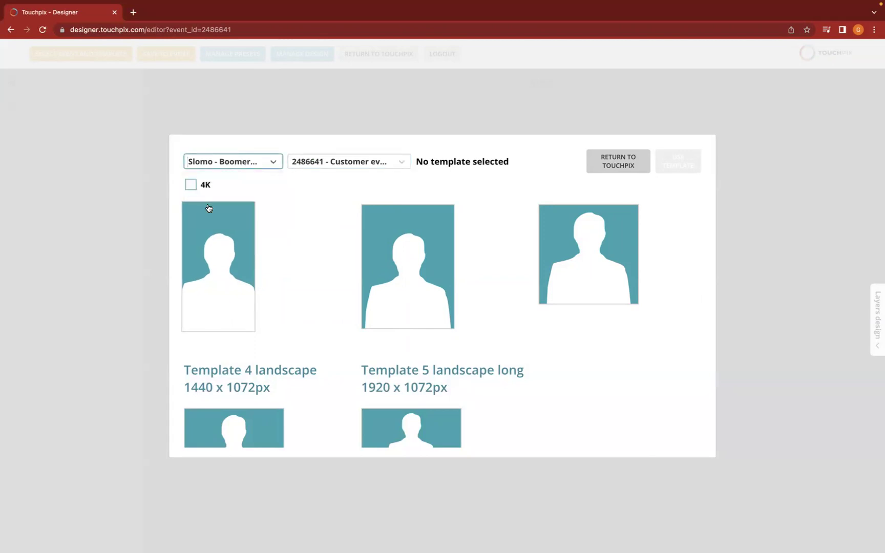
pyautogui.click(317, 163)
pyautogui.click(331, 185)
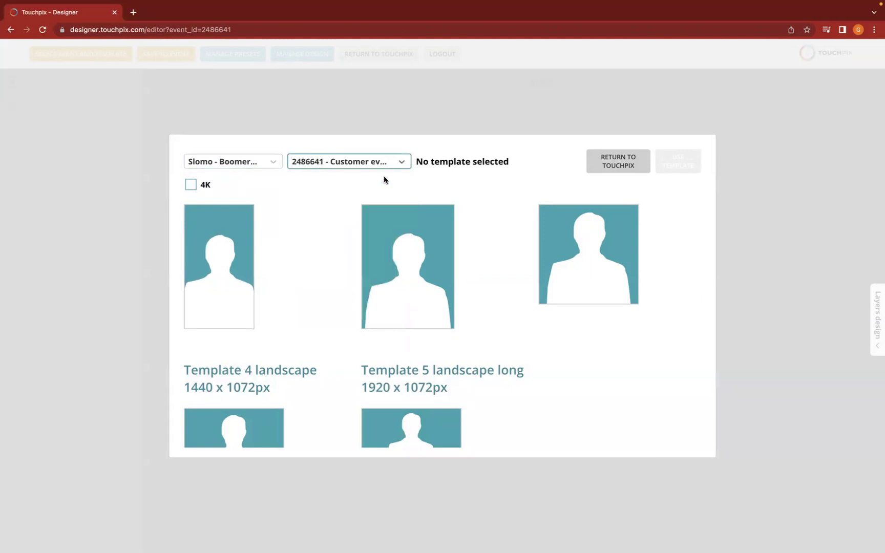
# - Choose the Template 3 square (1072 x 1072px) video template and load it into the editor
pyautogui.scroll(-2, 392, 310)
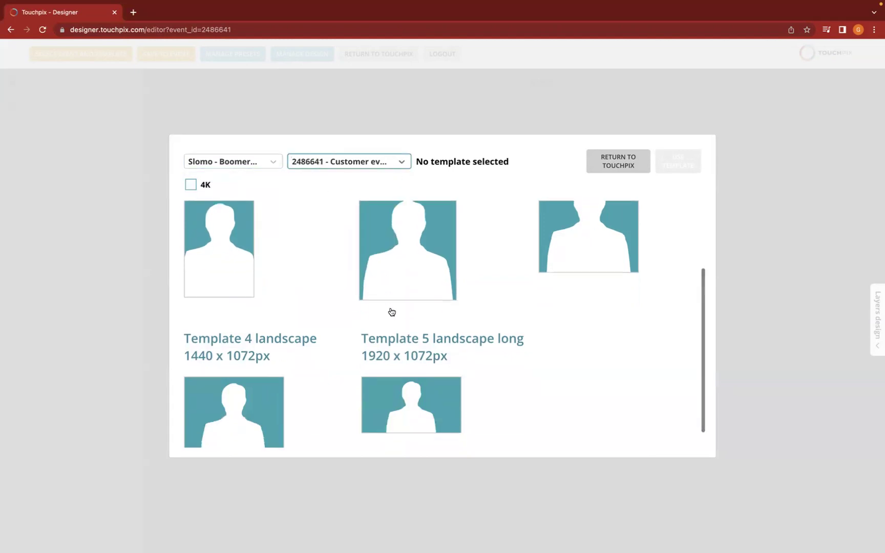
pyautogui.scroll(2, 464, 292)
pyautogui.click(580, 275)
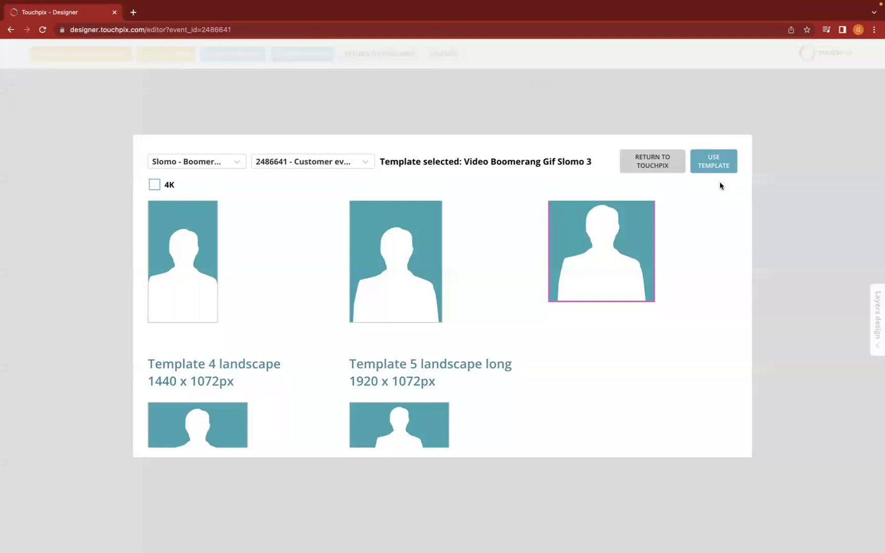
pyautogui.click(707, 162)
pyautogui.click(716, 164)
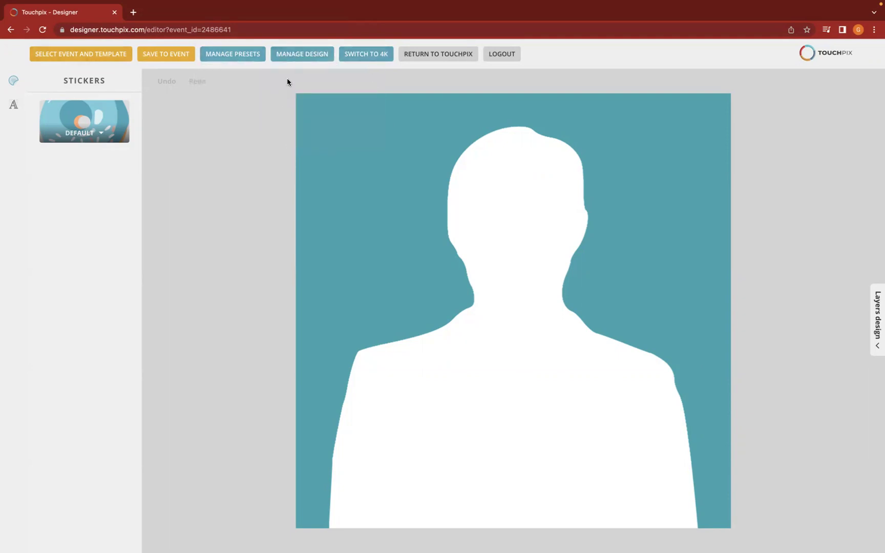
# - Upload the overlay file 2403612_slomo_overlay_1663956550972.png from the Downloads folder on the computer
pyautogui.moveTo(303, 58)
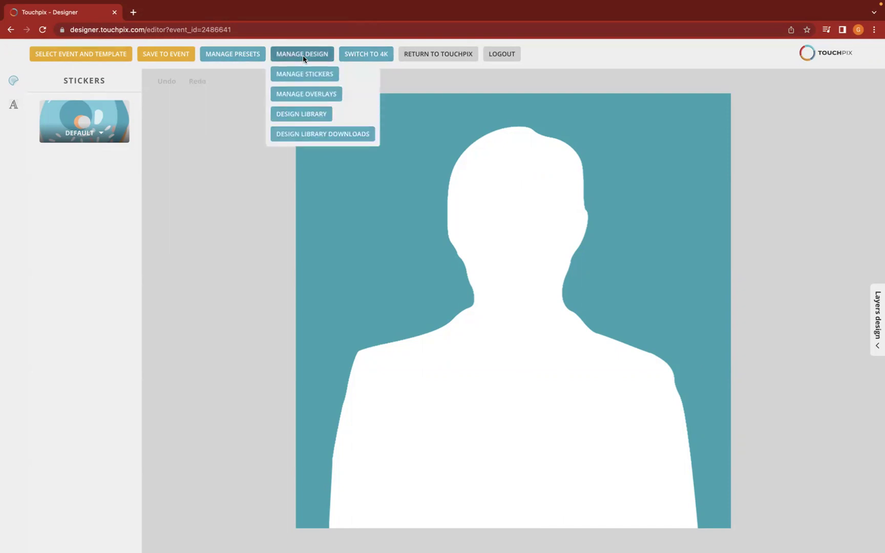
pyautogui.click(308, 95)
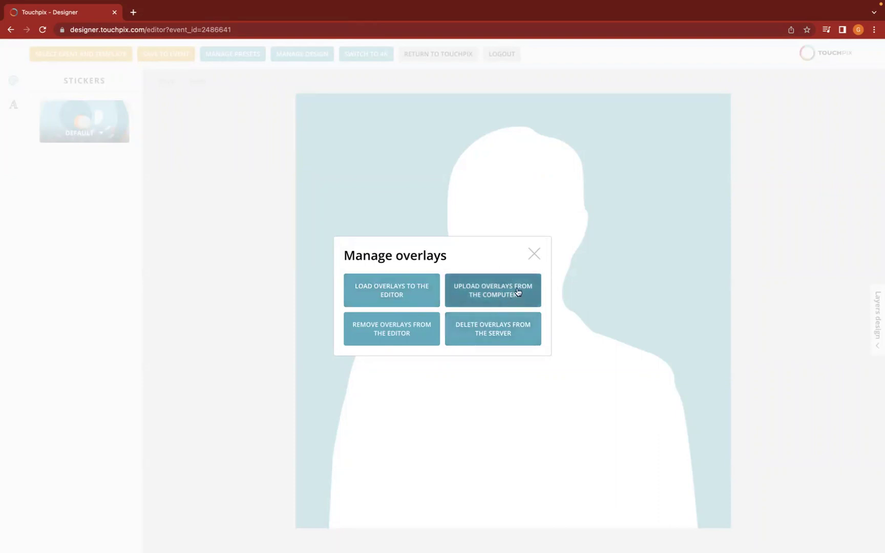
pyautogui.click(488, 298)
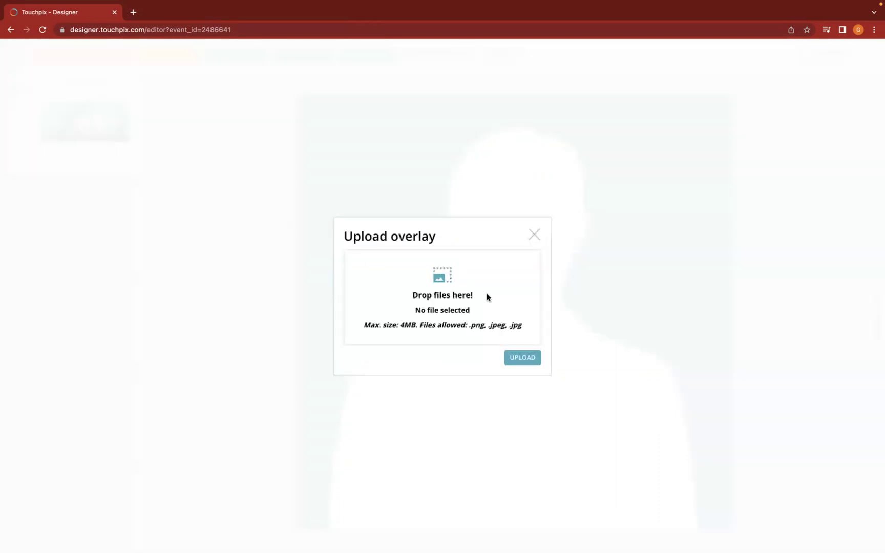
pyautogui.click(446, 276)
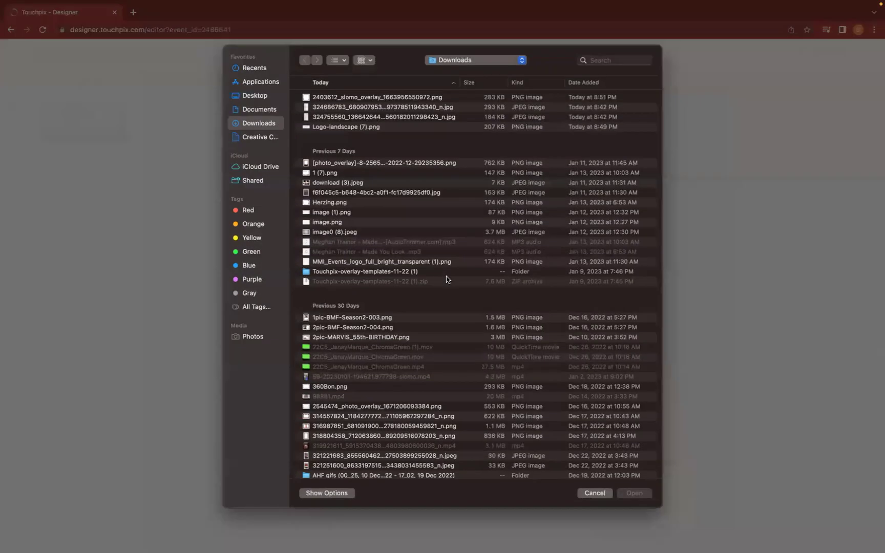
pyautogui.click(335, 101)
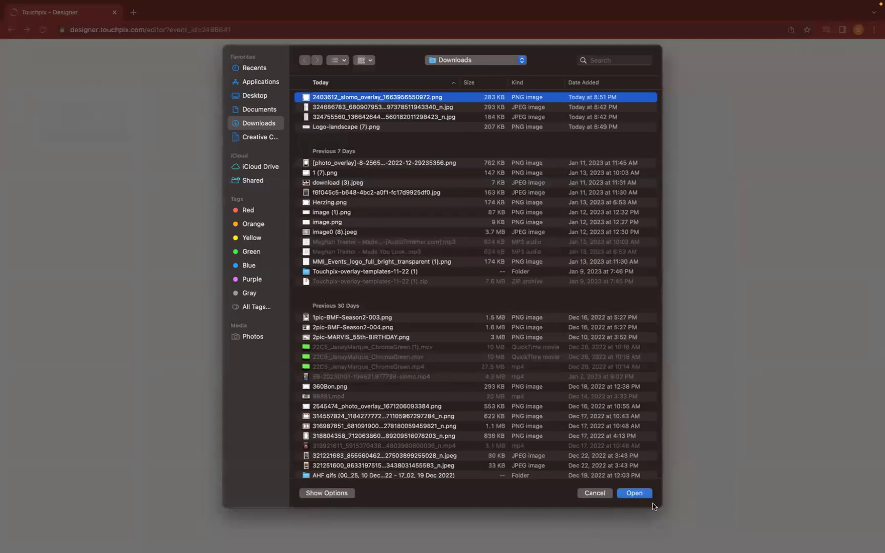
pyautogui.click(641, 495)
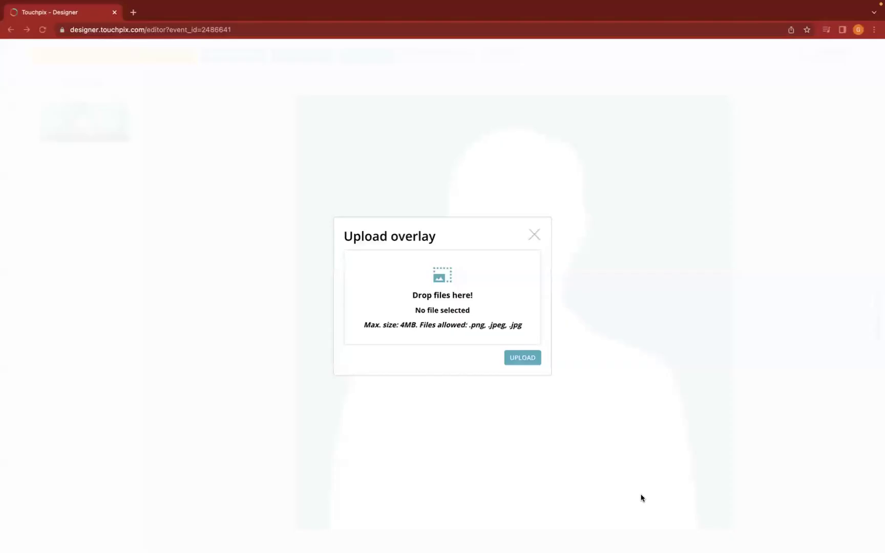
pyautogui.click(525, 357)
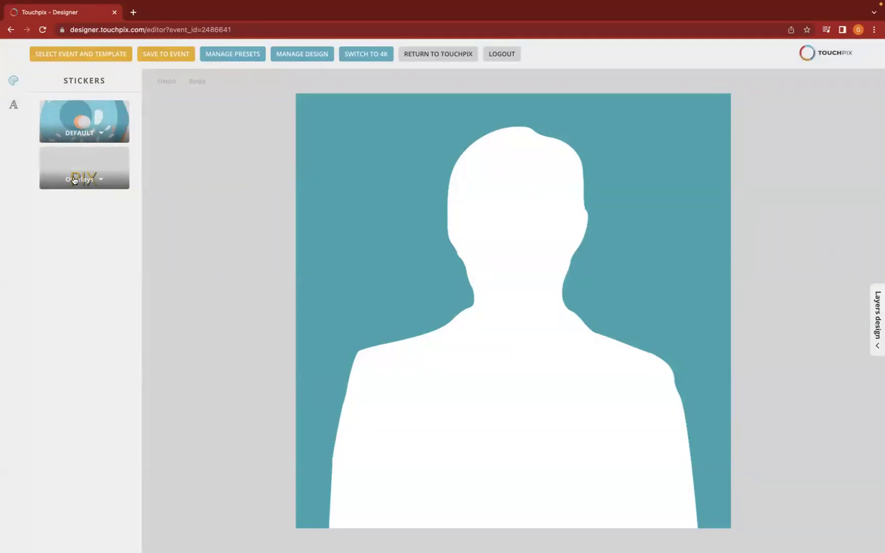
# - Place the uploaded flag-and-fireworks frame overlay so it fills the square canvas, and save the design to the event
pyautogui.click(92, 181)
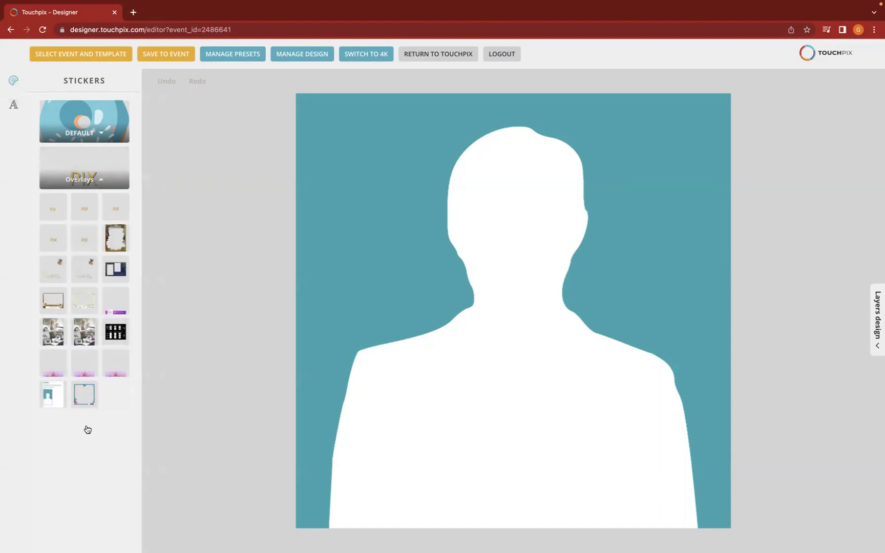
pyautogui.click(91, 400)
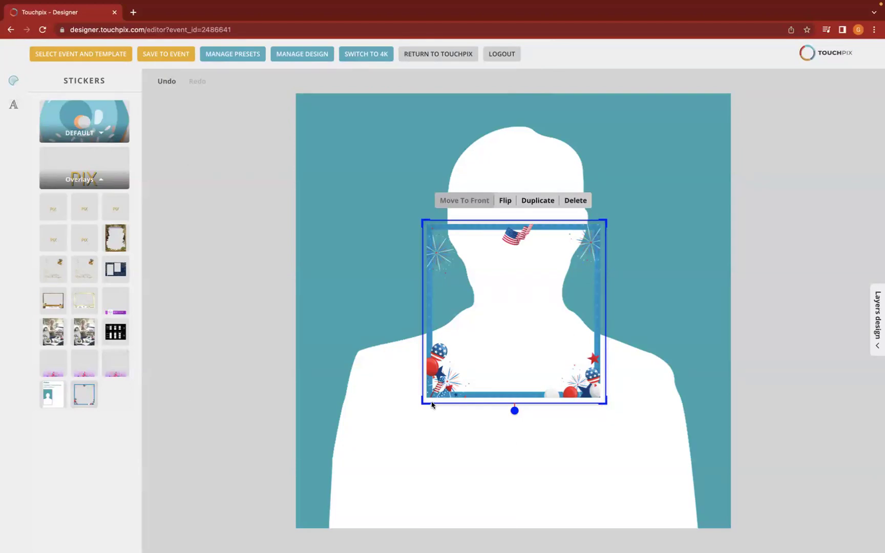
pyautogui.moveTo(606, 405); pyautogui.dragTo(726, 547)
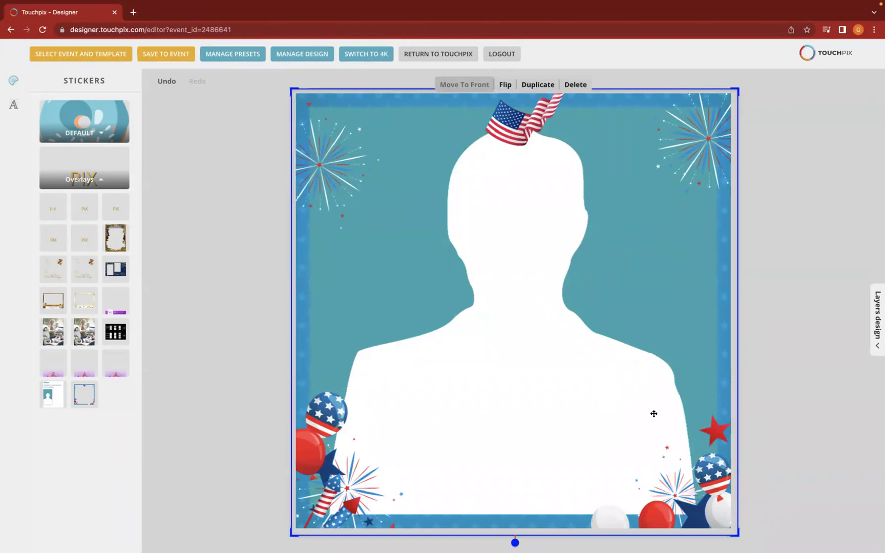
pyautogui.click(166, 60)
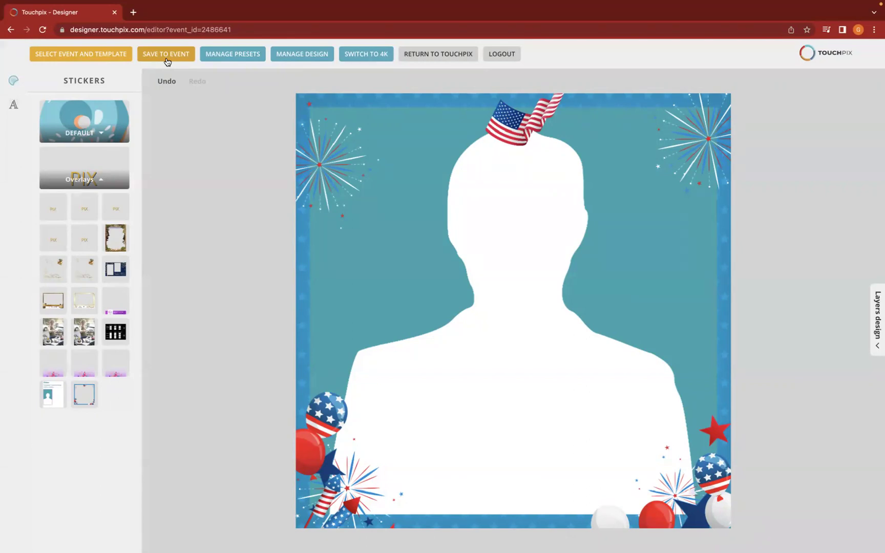
# - Check the overlay management options for loading, uploading, removing and deleting overlays, and collapse the overlays list
pyautogui.click(297, 59)
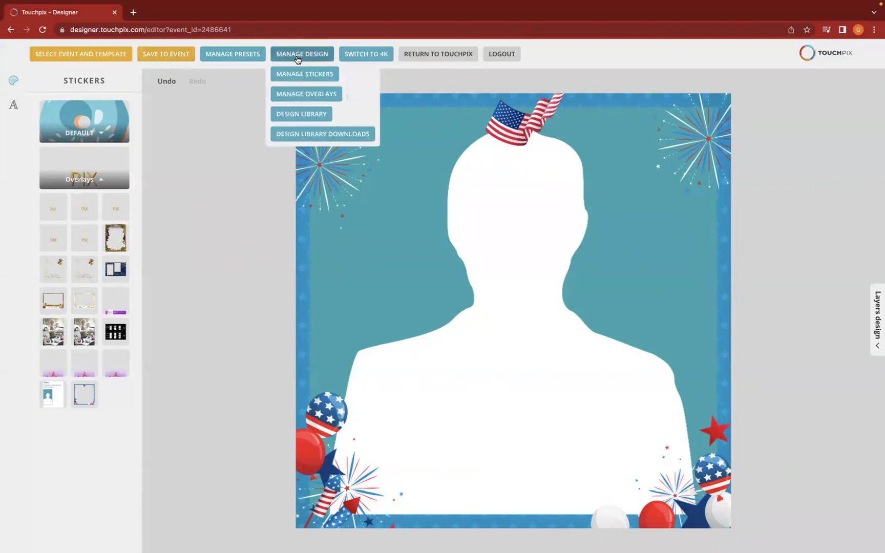
pyautogui.click(309, 94)
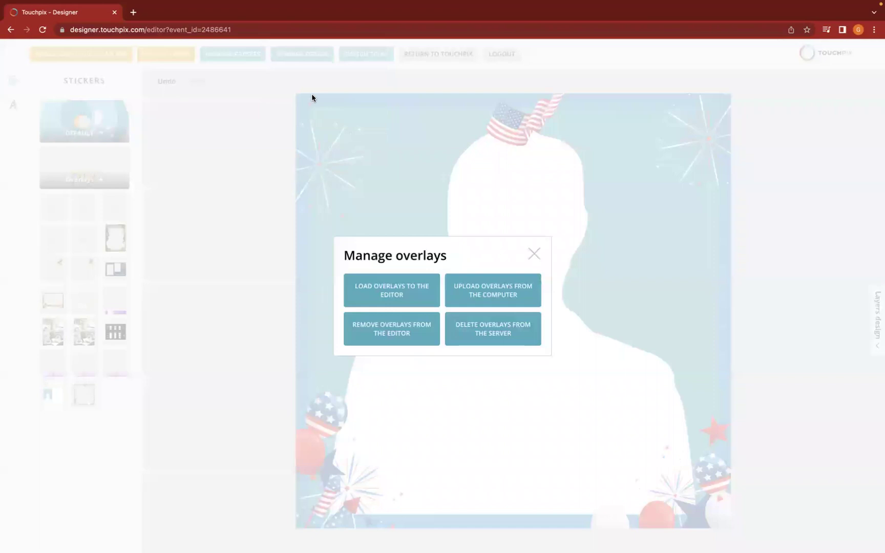
pyautogui.click(533, 255)
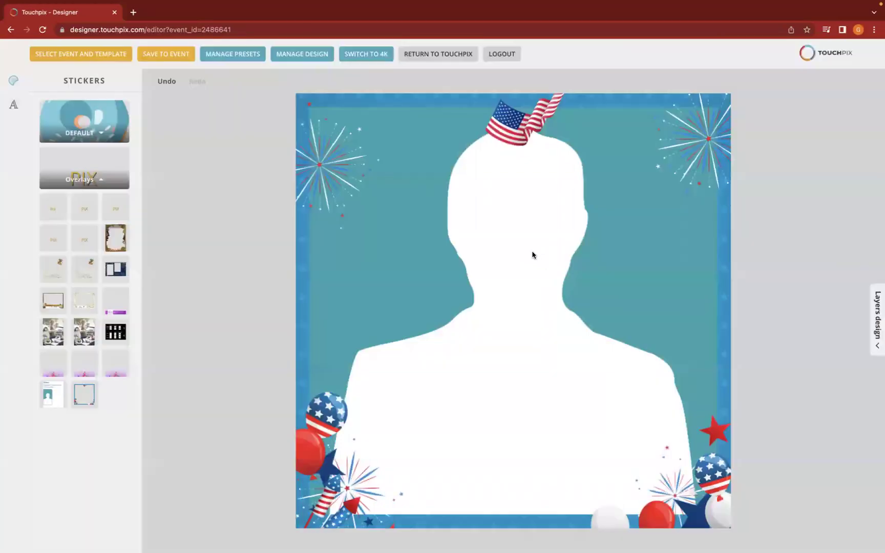
pyautogui.click(102, 179)
pyautogui.click(95, 180)
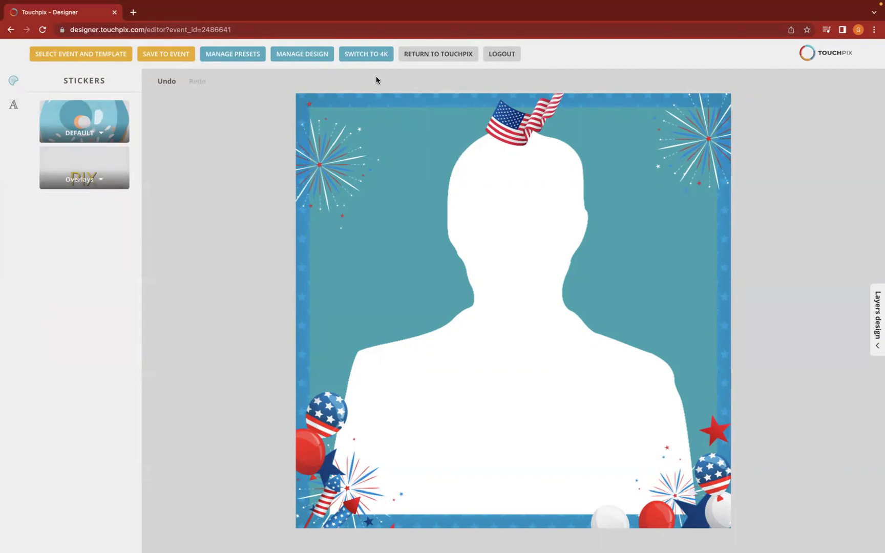
# - Upload Logo-landscape (7).png from the Downloads folder as a new sticker
pyautogui.moveTo(314, 60)
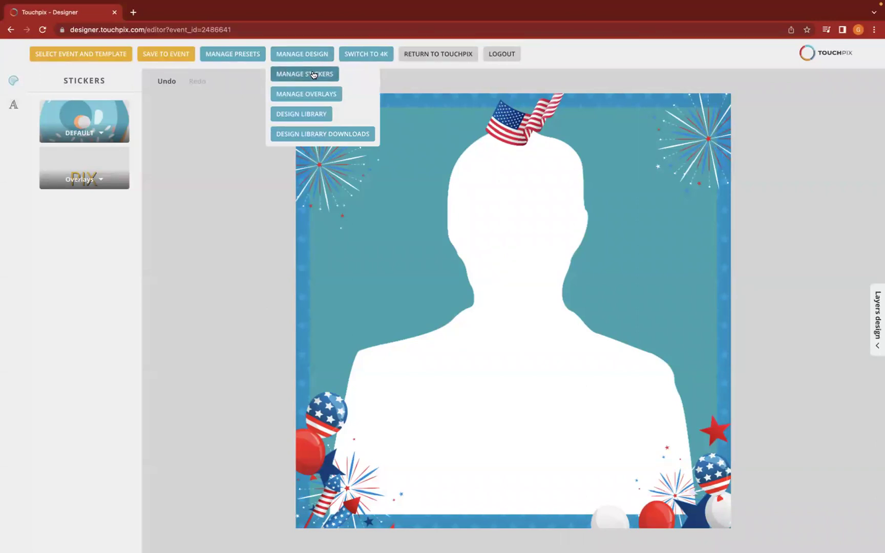
pyautogui.click(314, 75)
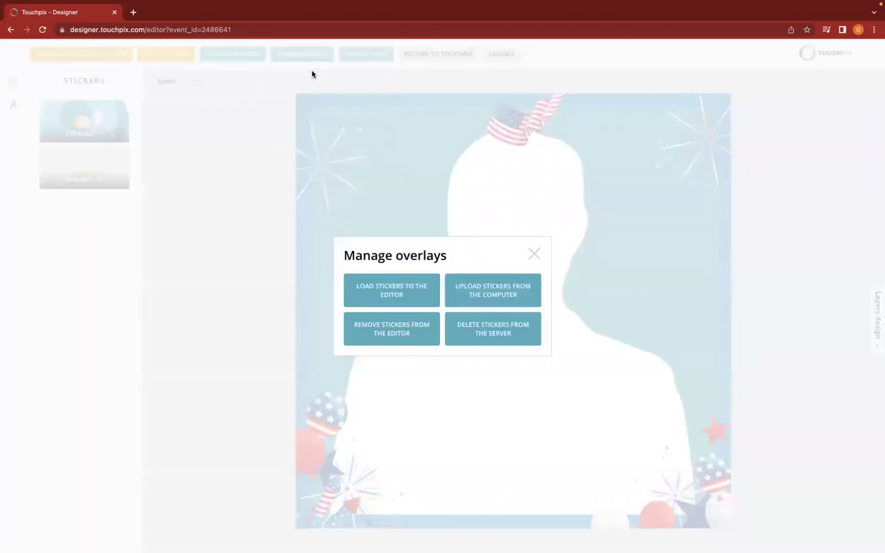
pyautogui.click(497, 296)
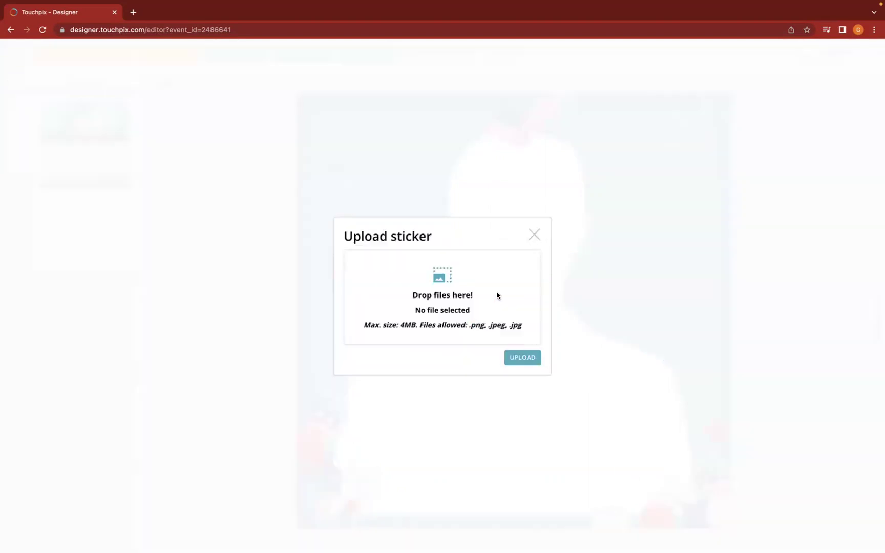
pyautogui.click(445, 278)
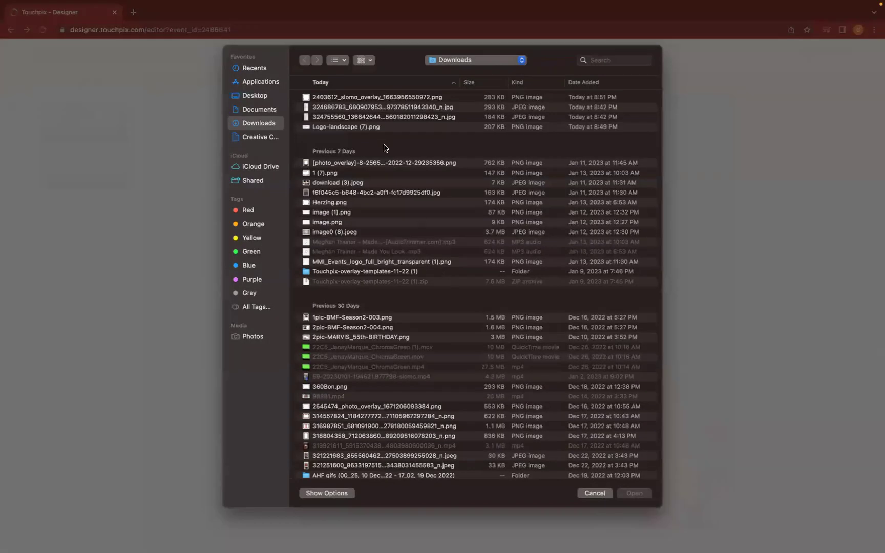
pyautogui.click(381, 128)
pyautogui.click(631, 496)
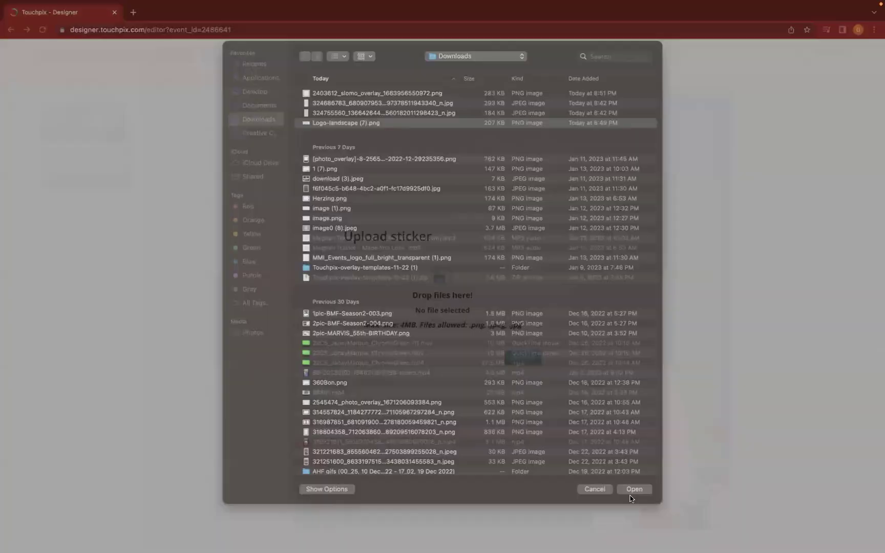
pyautogui.click(529, 363)
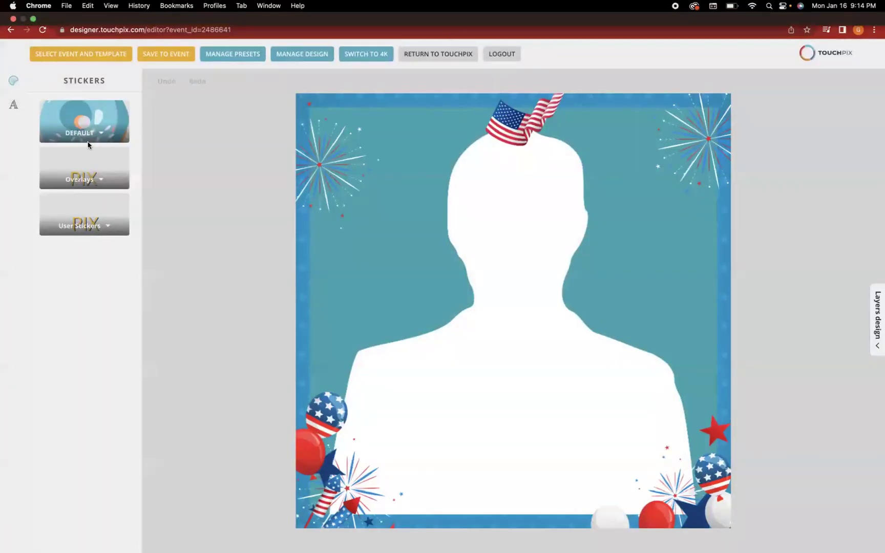
# - Add the uploaded TOUCHPIX logo sticker to the canvas and position it centred just above the frame's lower border
pyautogui.click(104, 229)
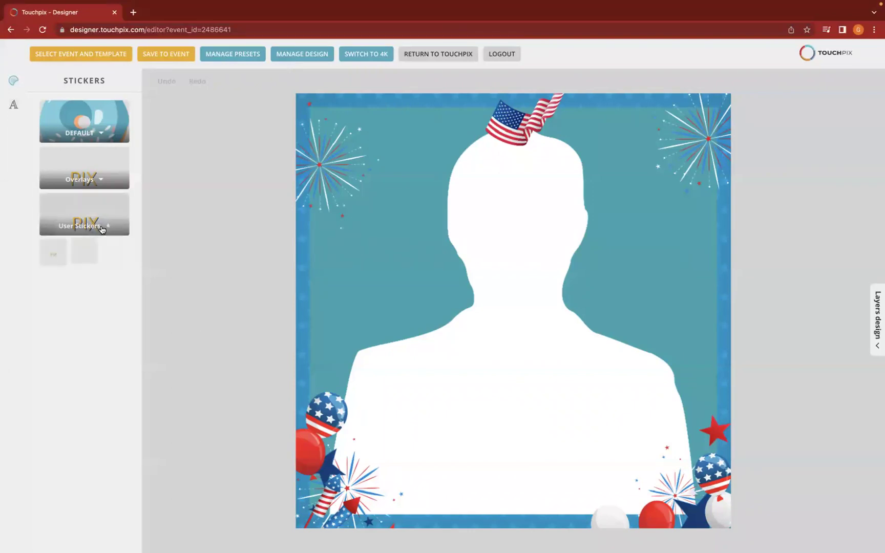
pyautogui.click(84, 265)
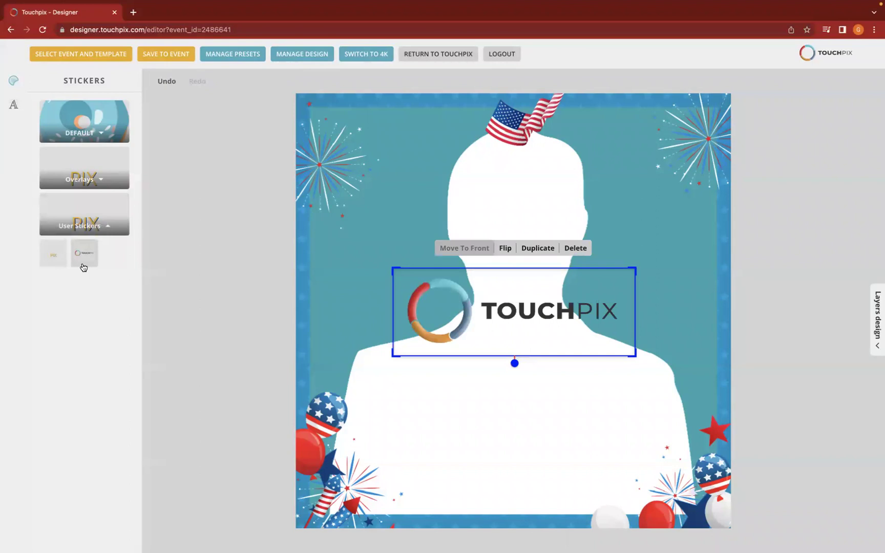
pyautogui.click(402, 382)
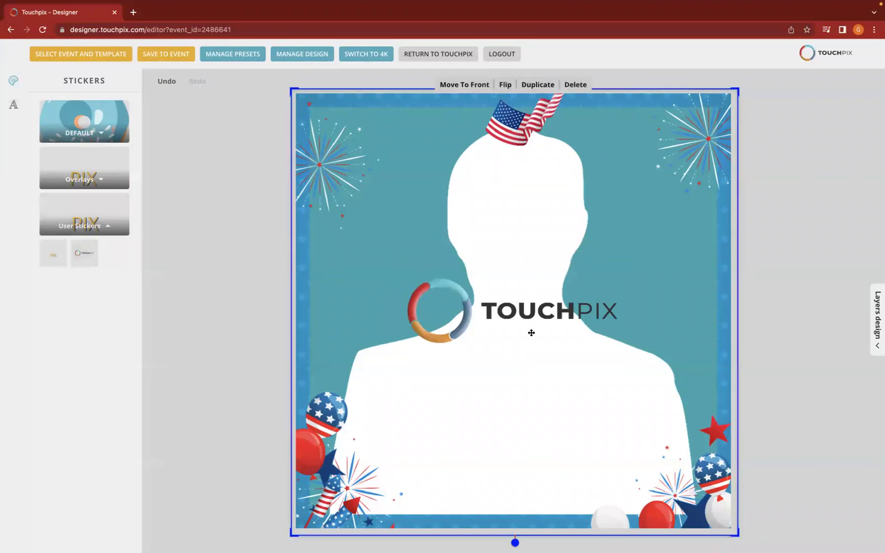
pyautogui.click(532, 312)
pyautogui.moveTo(532, 312); pyautogui.dragTo(605, 117)
pyautogui.moveTo(571, 273); pyautogui.dragTo(539, 510)
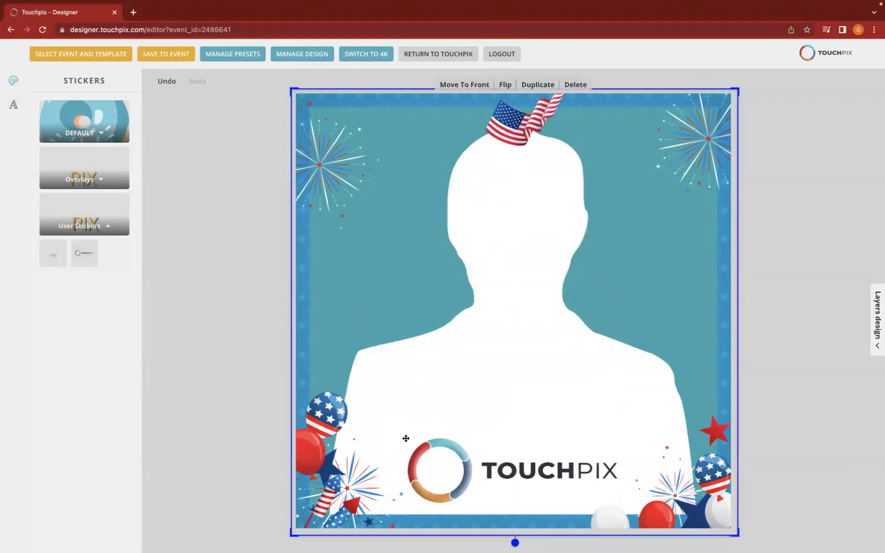
pyautogui.click(405, 439)
pyautogui.moveTo(391, 429); pyautogui.dragTo(440, 398)
pyautogui.click(528, 357)
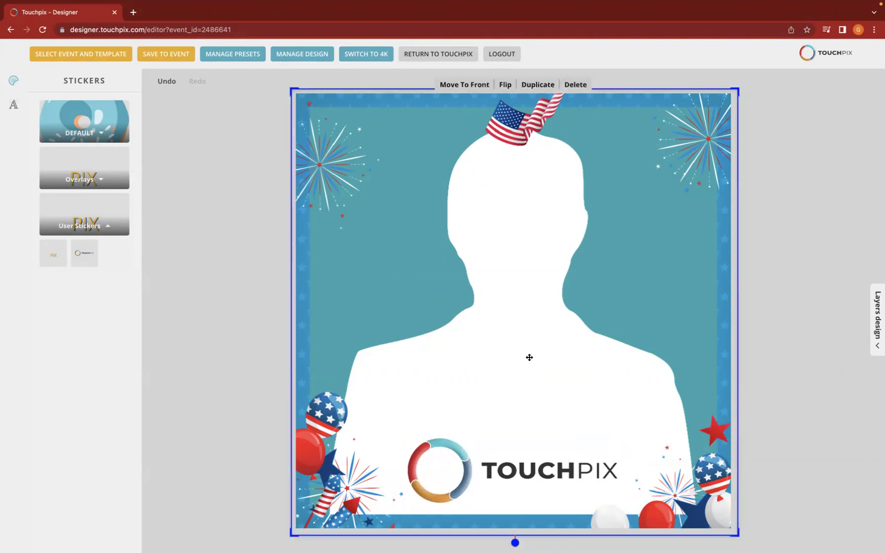
# - Save the finished design to the event and also as a preset named "4th Touchpix"
pyautogui.click(169, 55)
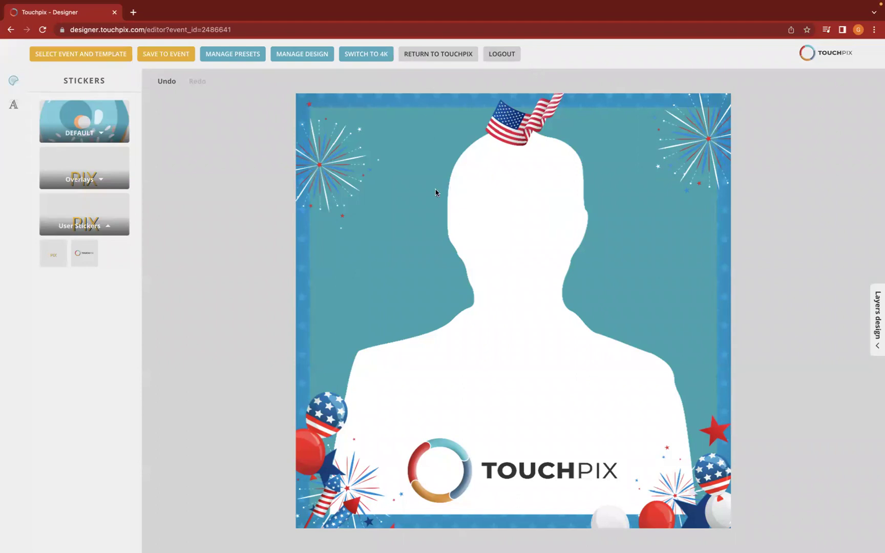
pyautogui.click(231, 58)
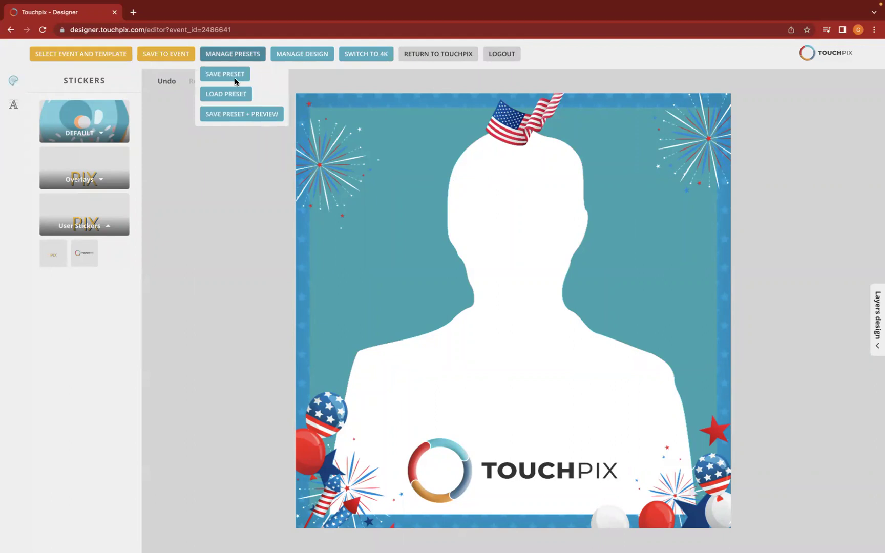
pyautogui.click(233, 76)
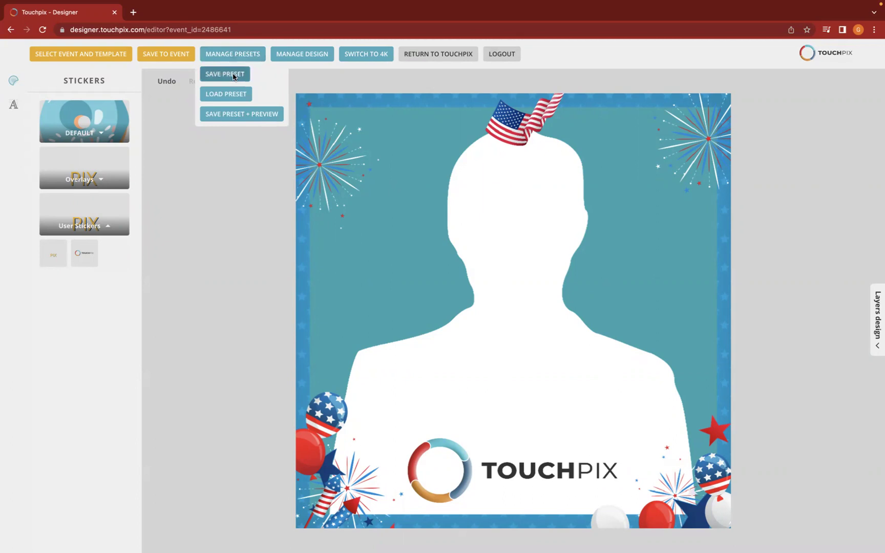
pyautogui.click(233, 75)
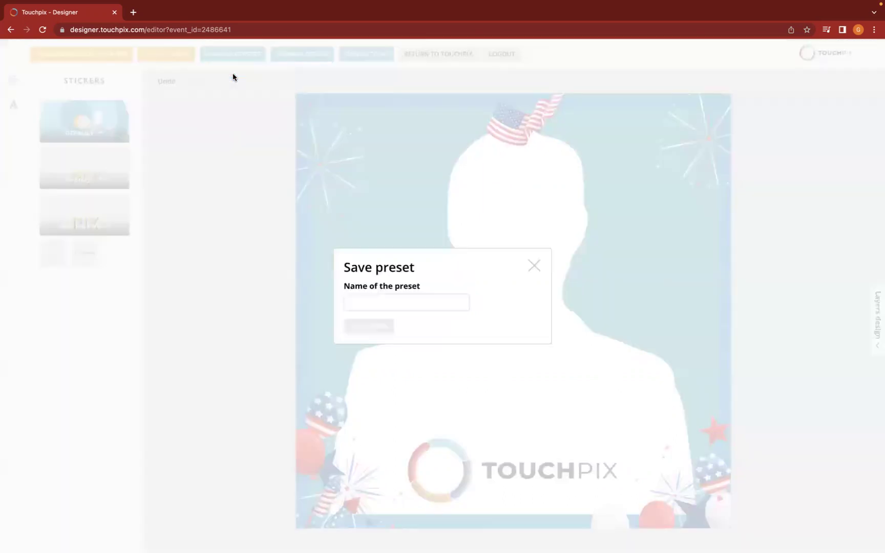
pyautogui.click(370, 302)
pyautogui.write('4th ')
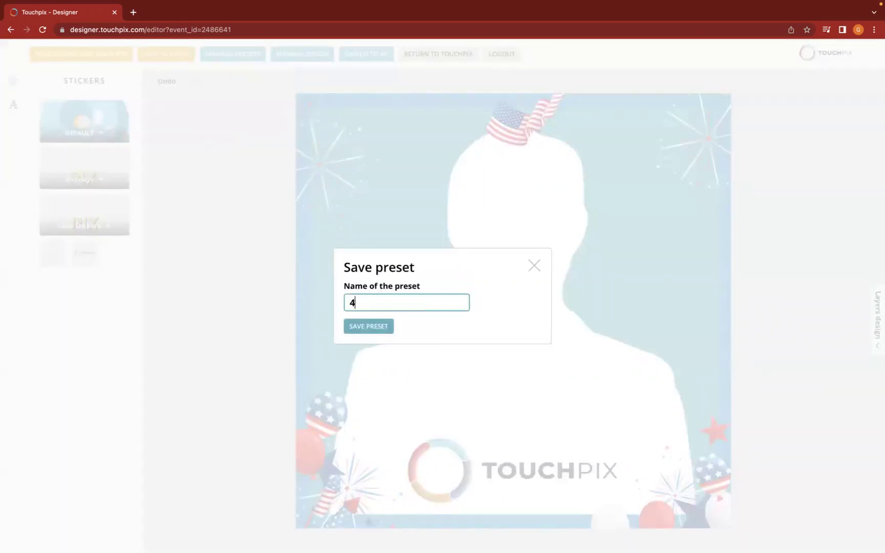
pyautogui.write('Touchpix')
pyautogui.click(368, 327)
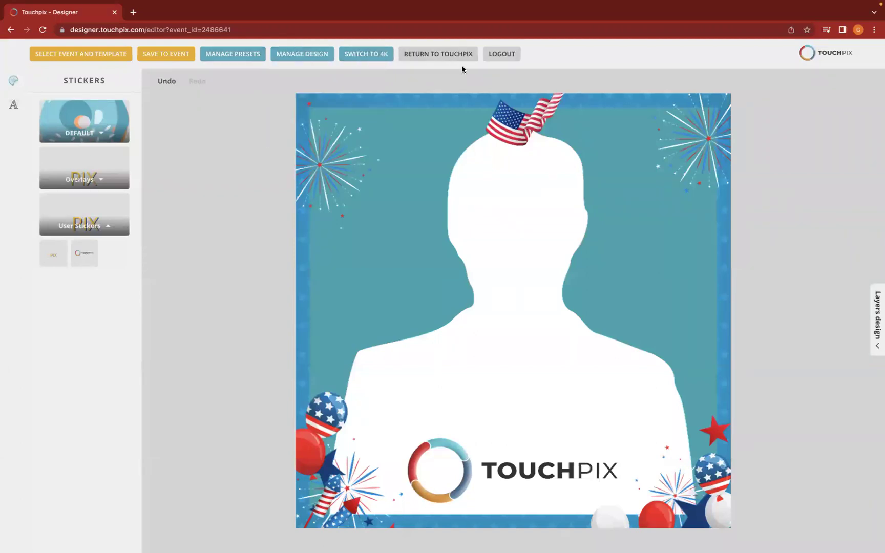
# - Leave the editor for the Touchpix account page, confirming the return, and reopen the Designer
pyautogui.click(450, 58)
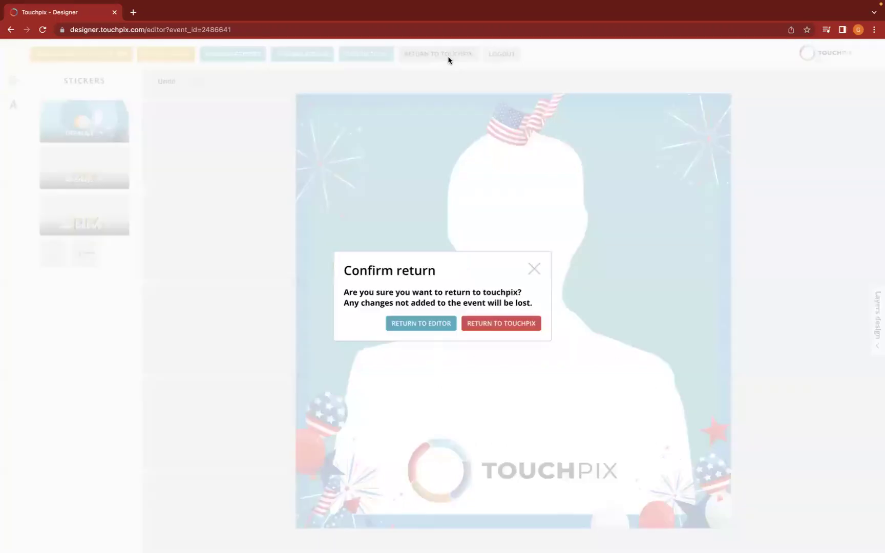
pyautogui.click(503, 328)
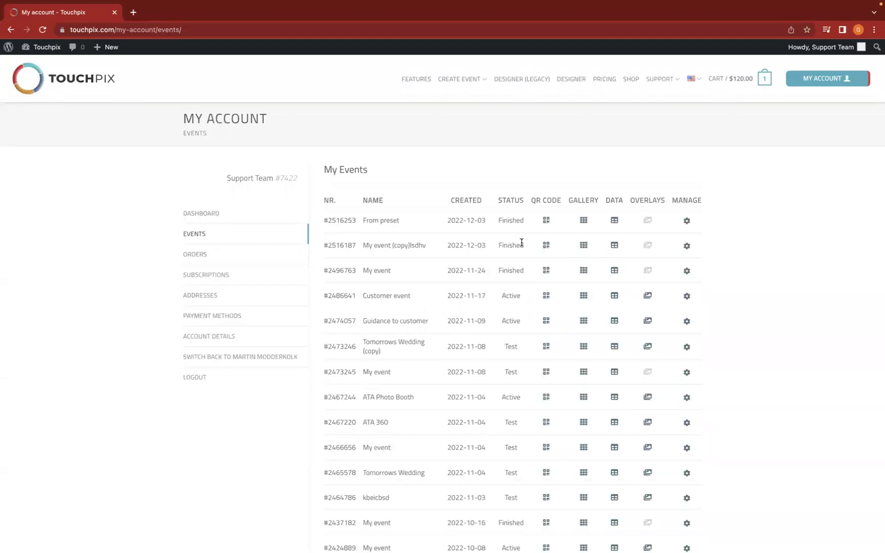
pyautogui.click(572, 80)
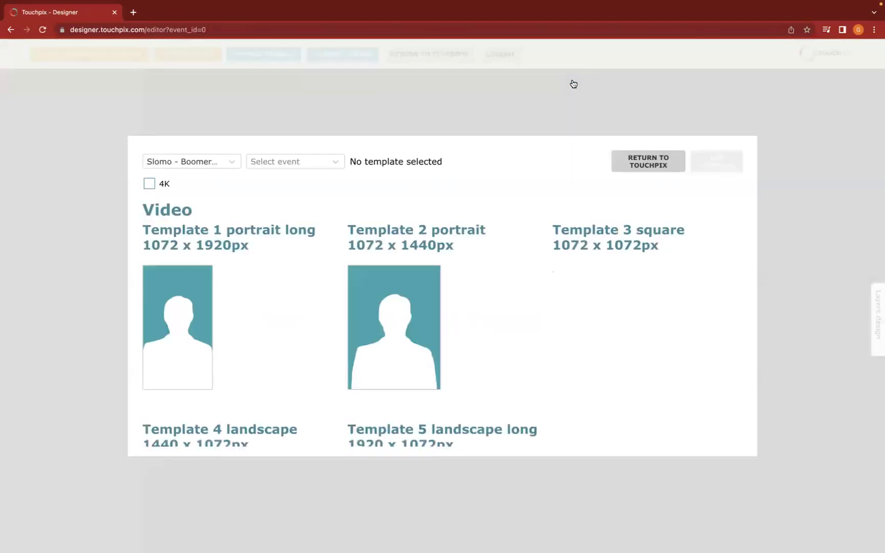
# - Select the Template 3 square video template (1072 x 1072px) and the Customer event, and open them in the editor
pyautogui.click(616, 313)
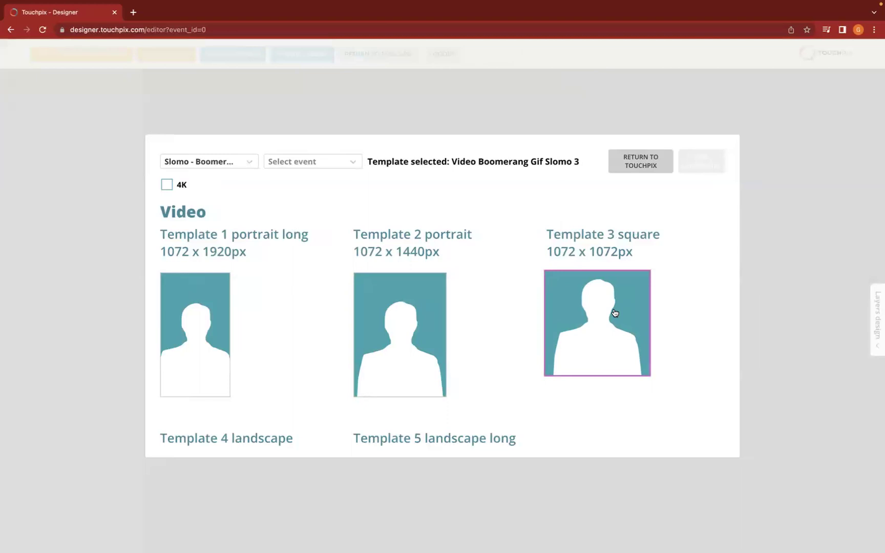
pyautogui.click(294, 162)
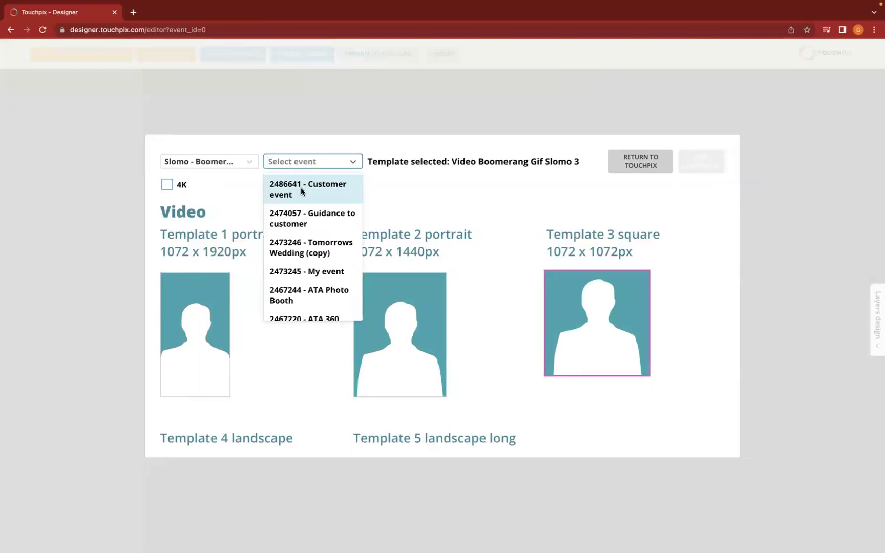
pyautogui.click(300, 187)
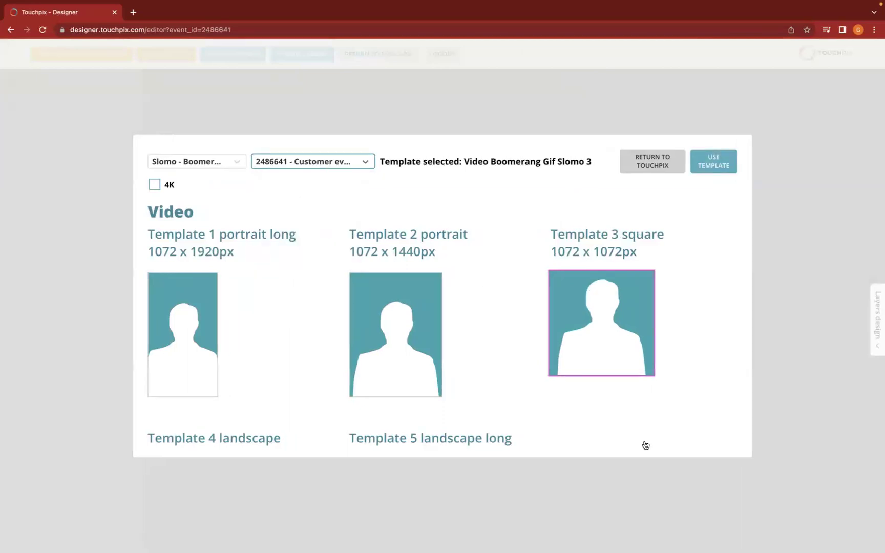
pyautogui.click(693, 170)
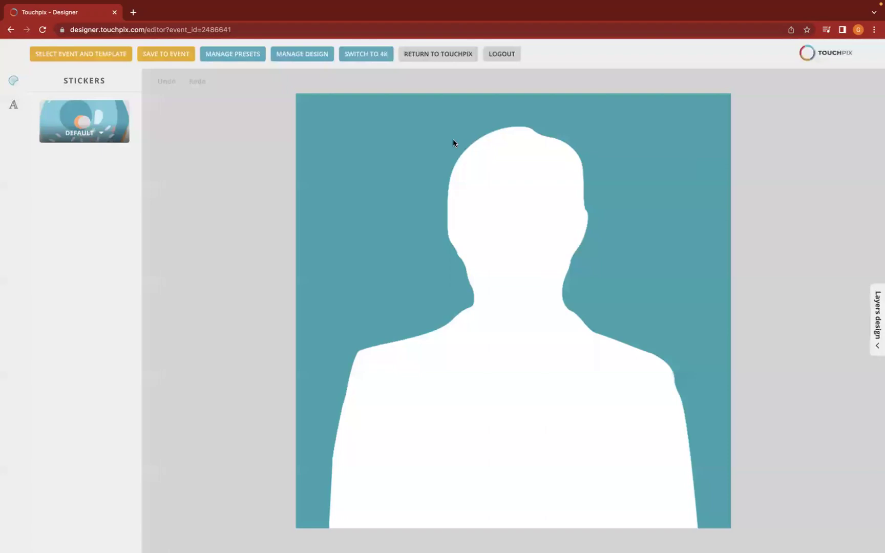
# - Load the slomo_overlay preset saved for the Customer event onto the canvas
pyautogui.click(225, 54)
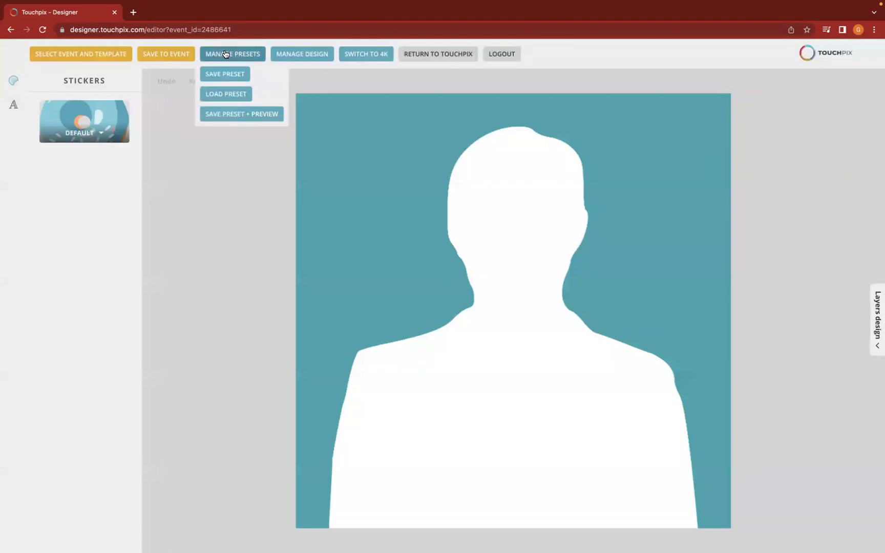
pyautogui.click(231, 95)
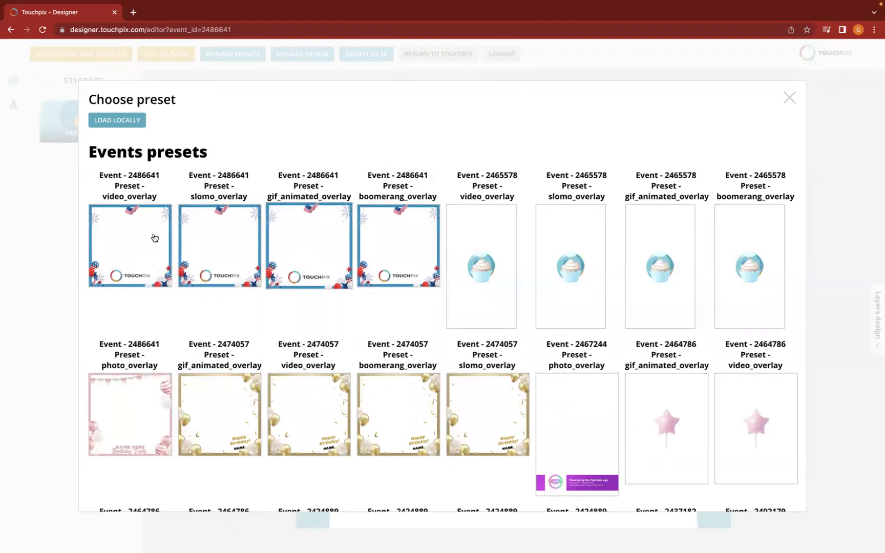
pyautogui.click(209, 246)
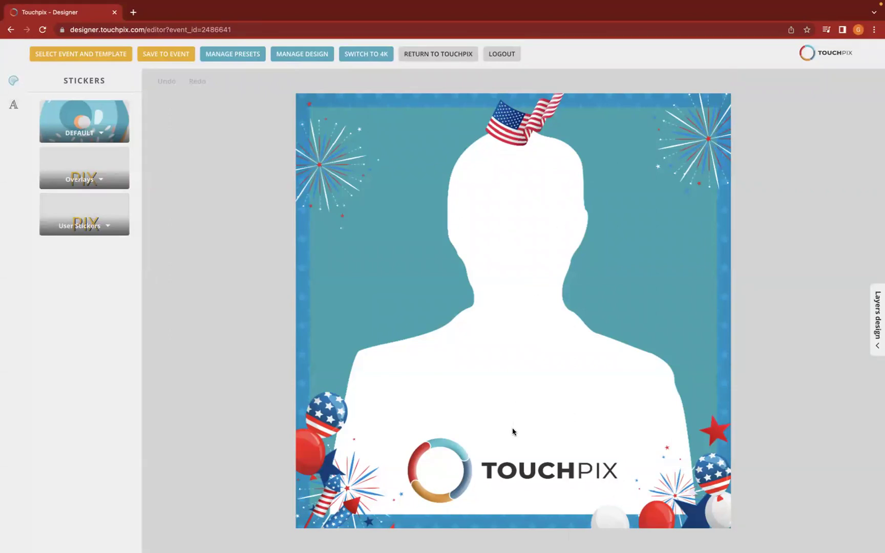
# - Delete the TOUCHPIX logo sticker from the loaded preset, keeping the 4th of July frame
pyautogui.click(512, 467)
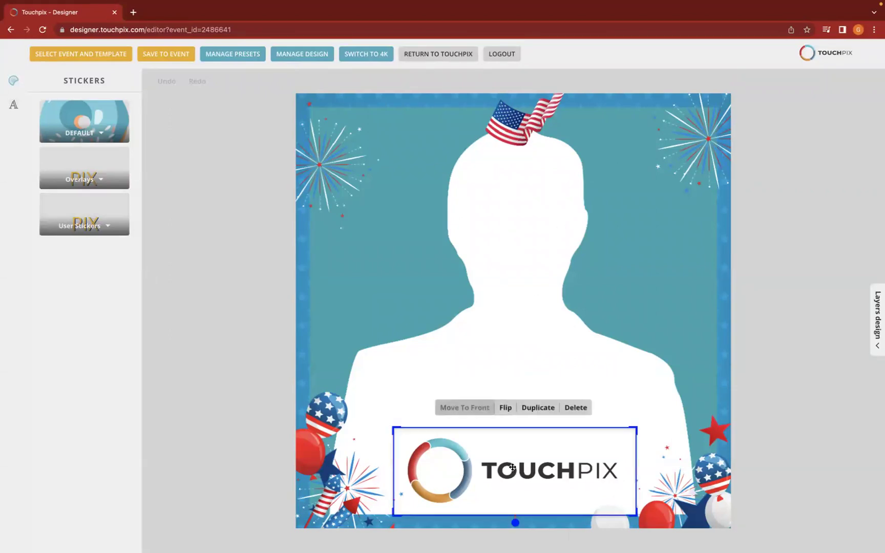
pyautogui.click(570, 403)
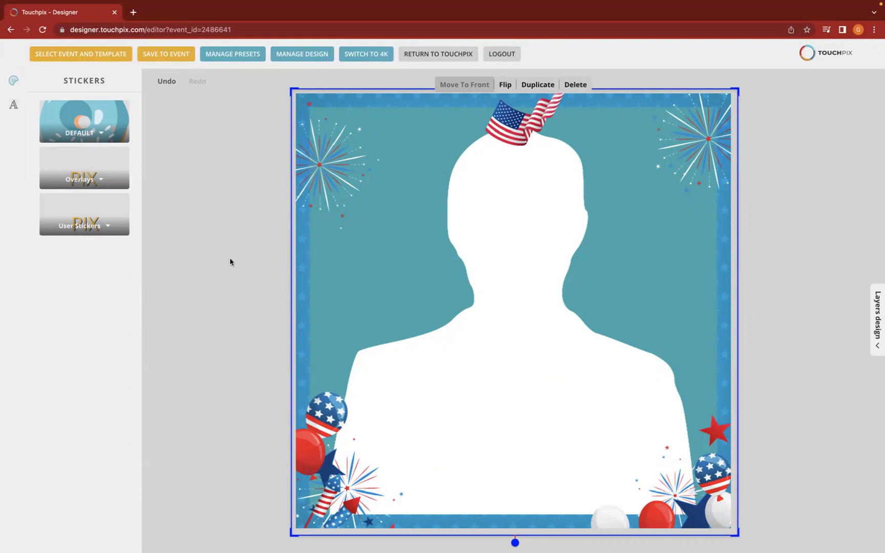
pyautogui.click(230, 58)
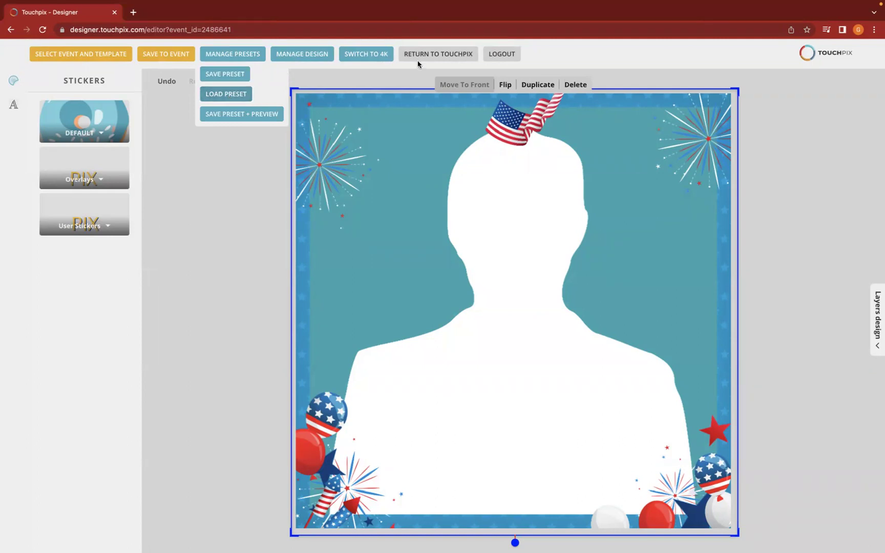
# - Return to the Touchpix account page, confirm leaving the editor, and reopen the Designer for a fresh design
pyautogui.click(433, 57)
pyautogui.click(488, 320)
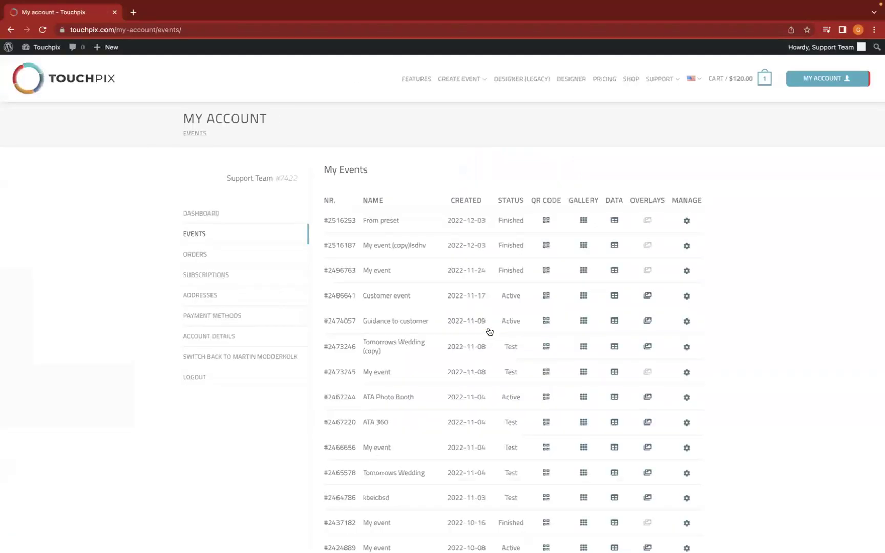
pyautogui.click(571, 82)
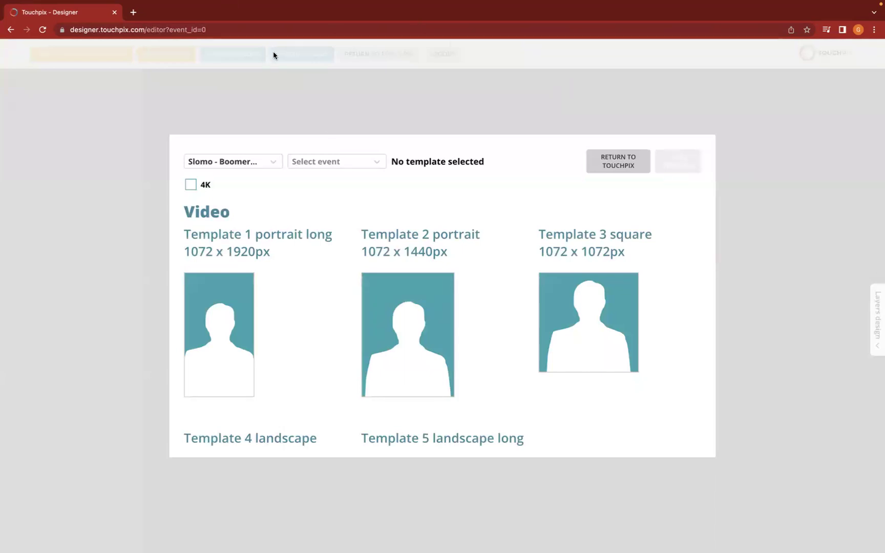
# - Start a blank slomo/boomerang overlay for the Customer event using the Template 3 square video template at 1072 x 1072px
pyautogui.click(333, 160)
pyautogui.click(336, 189)
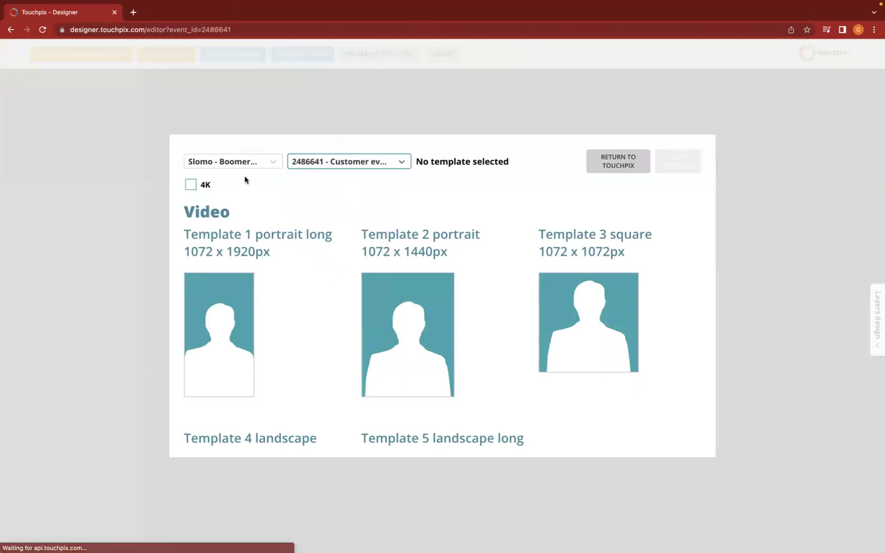
pyautogui.click(255, 163)
pyautogui.click(233, 205)
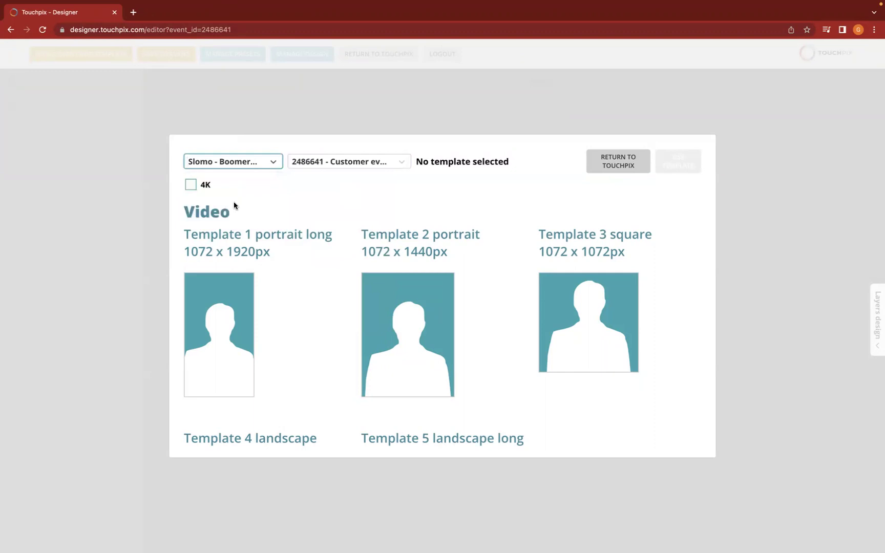
pyautogui.click(300, 162)
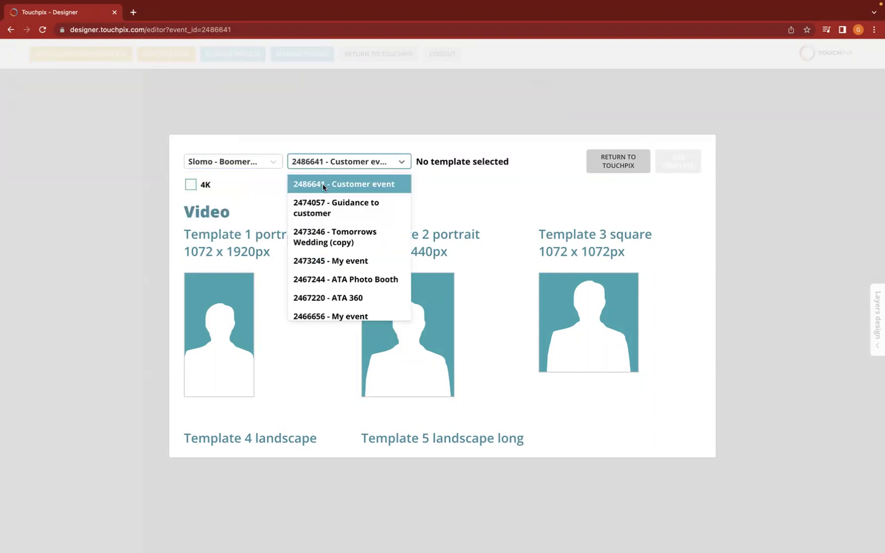
pyautogui.click(324, 188)
pyautogui.click(613, 312)
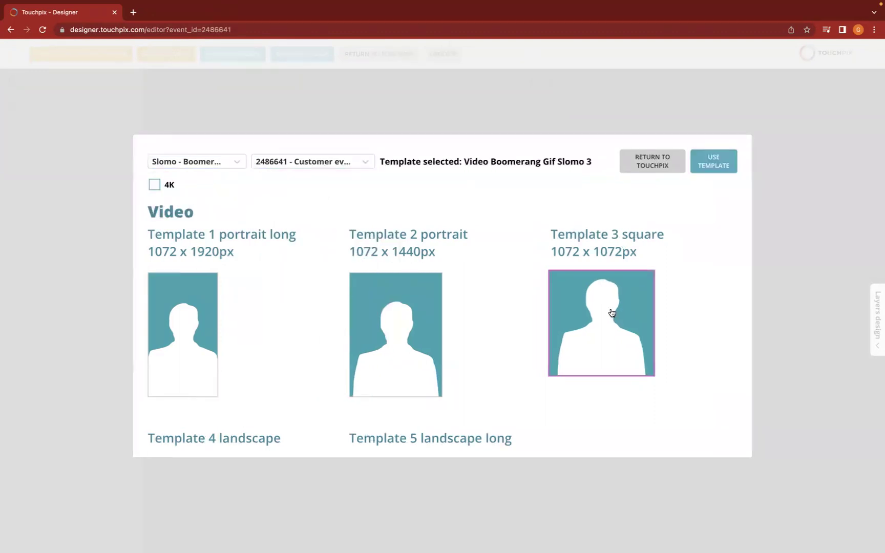
pyautogui.click(719, 161)
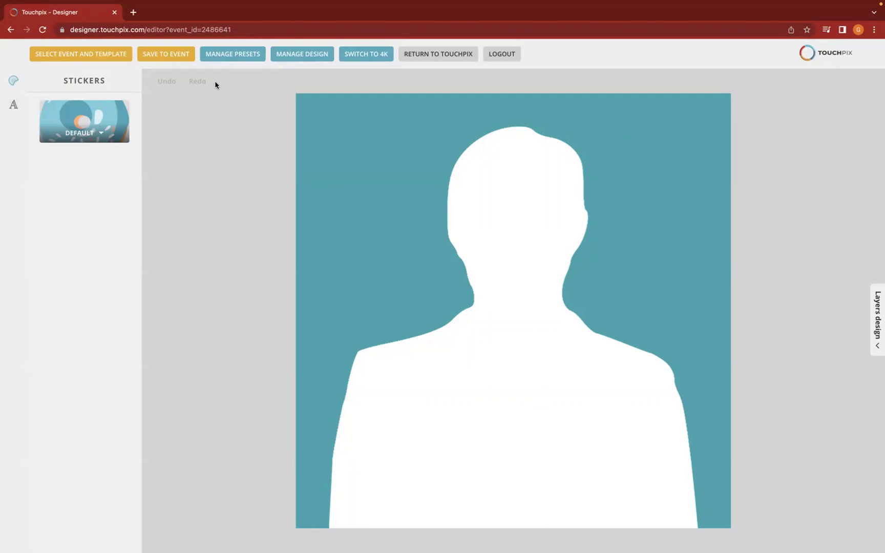
# - Open the design library and examine the range of ready-made frame designs
pyautogui.click(306, 56)
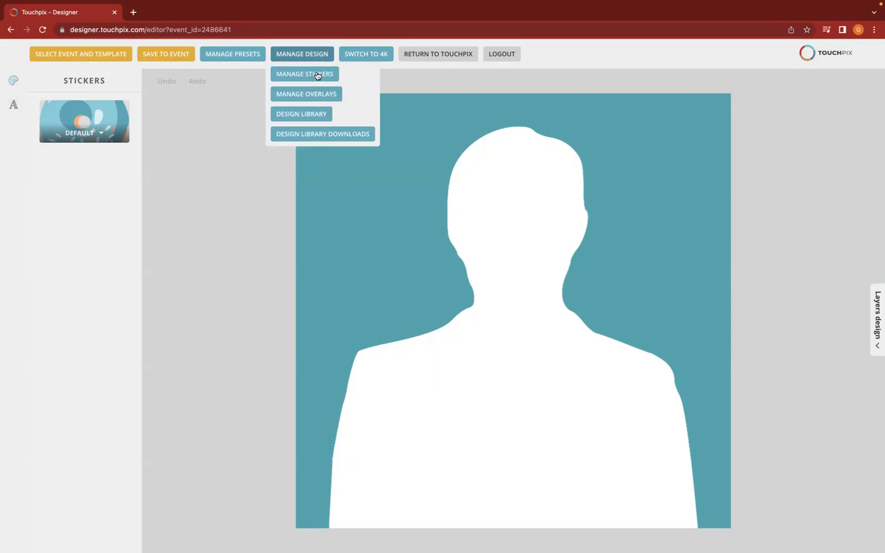
pyautogui.click(322, 117)
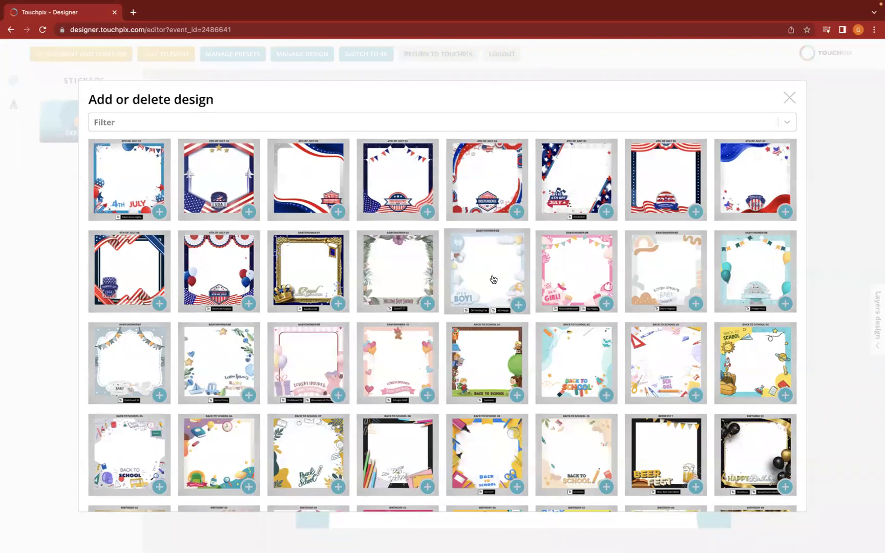
pyautogui.scroll(-3, 485, 374)
pyautogui.scroll(-3, 486, 374)
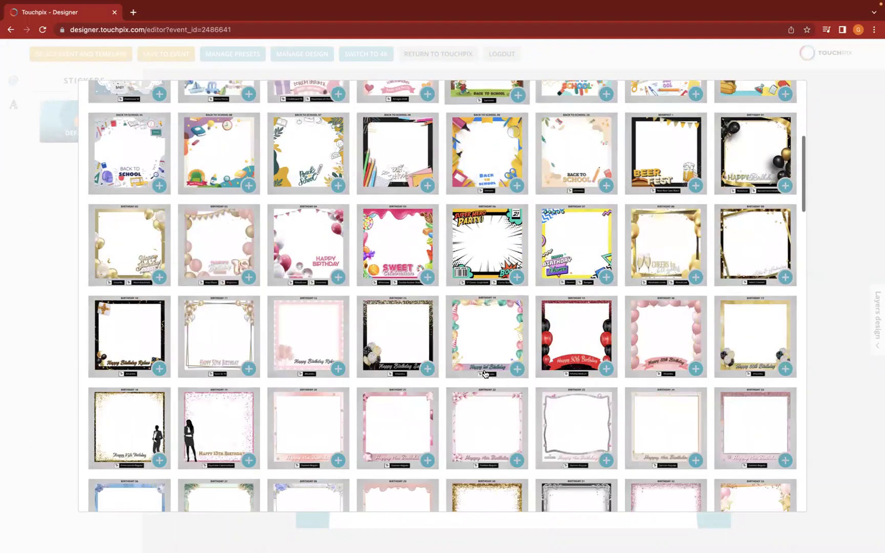
pyautogui.scroll(-3, 486, 374)
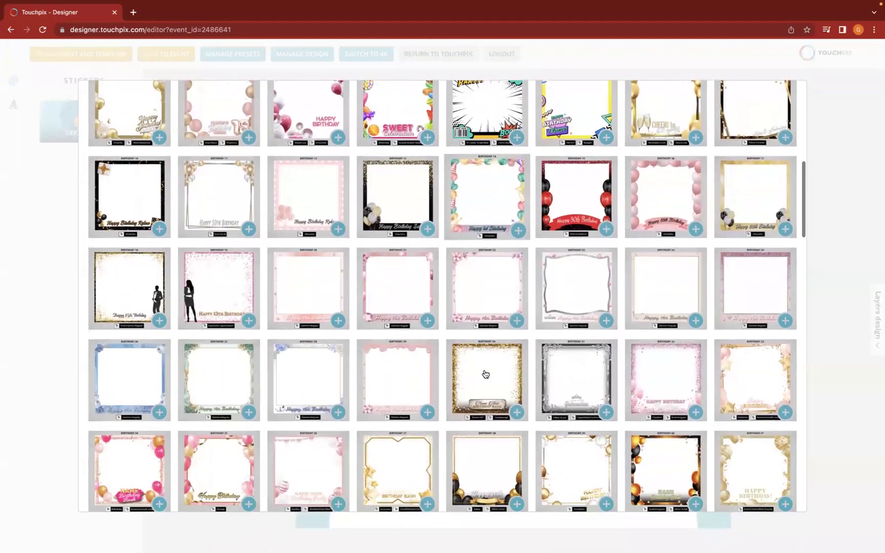
pyautogui.scroll(-2, 486, 374)
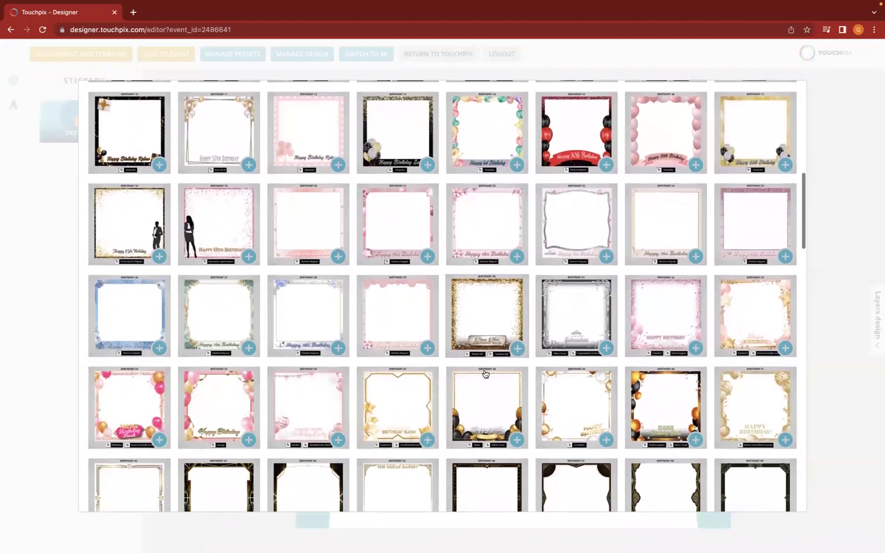
pyautogui.scroll(-2, 486, 374)
pyautogui.scroll(2, 486, 374)
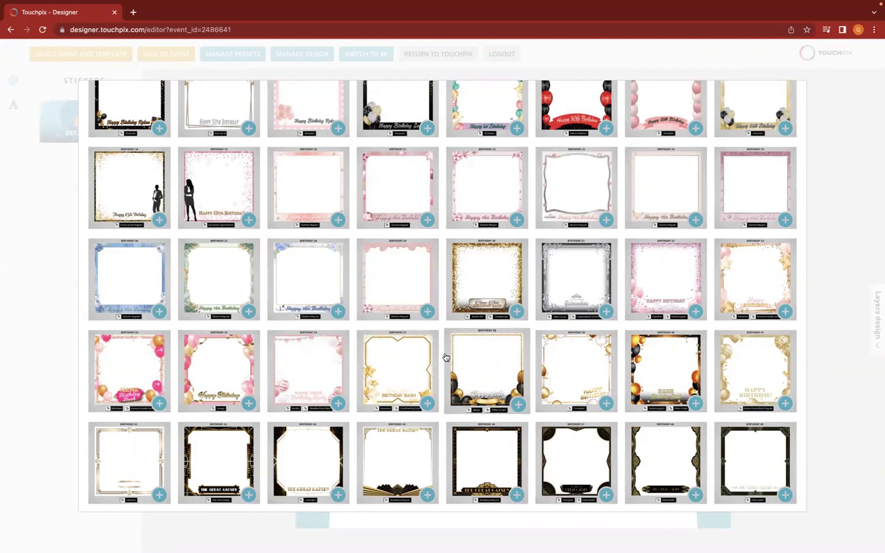
pyautogui.scroll(10, 446, 358)
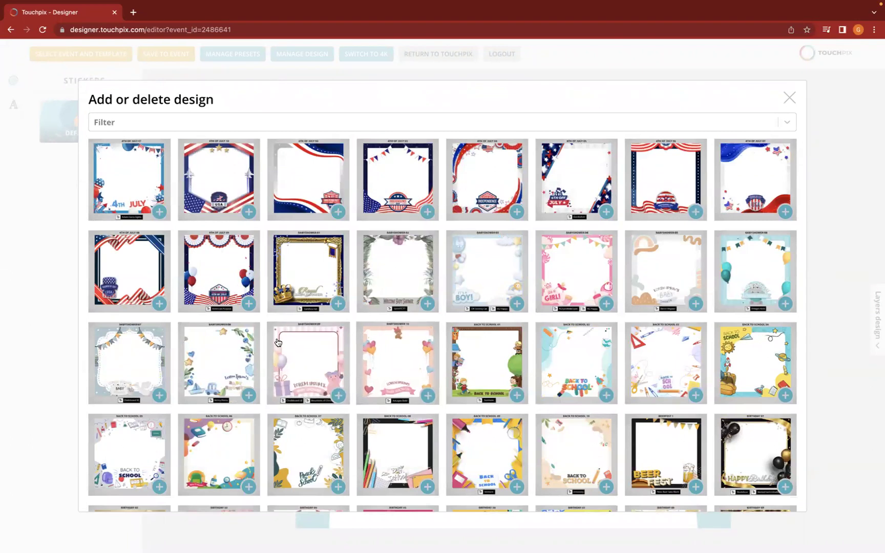
pyautogui.scroll(-3, 278, 344)
pyautogui.scroll(1, 279, 344)
pyautogui.scroll(3, 278, 344)
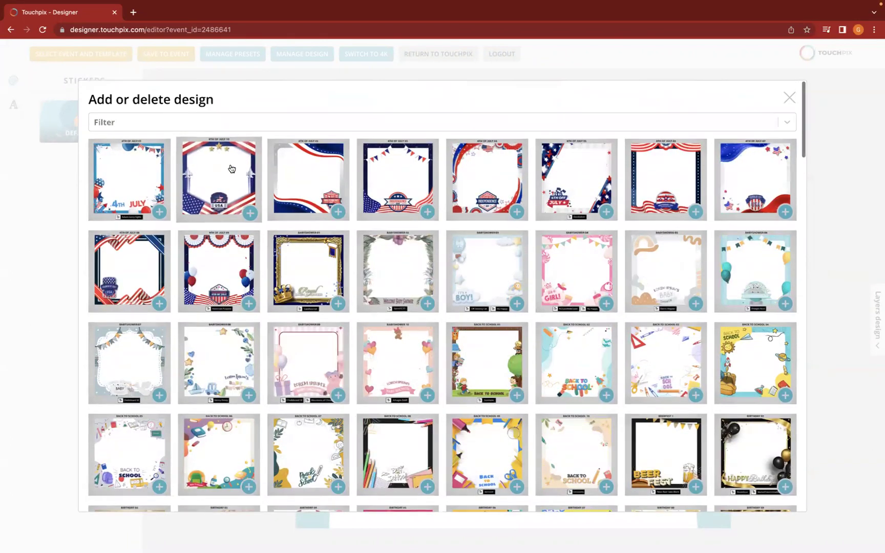
# - Filter the design library by Back to School and add the Back To School 08 design to the canvas
pyautogui.click(239, 123)
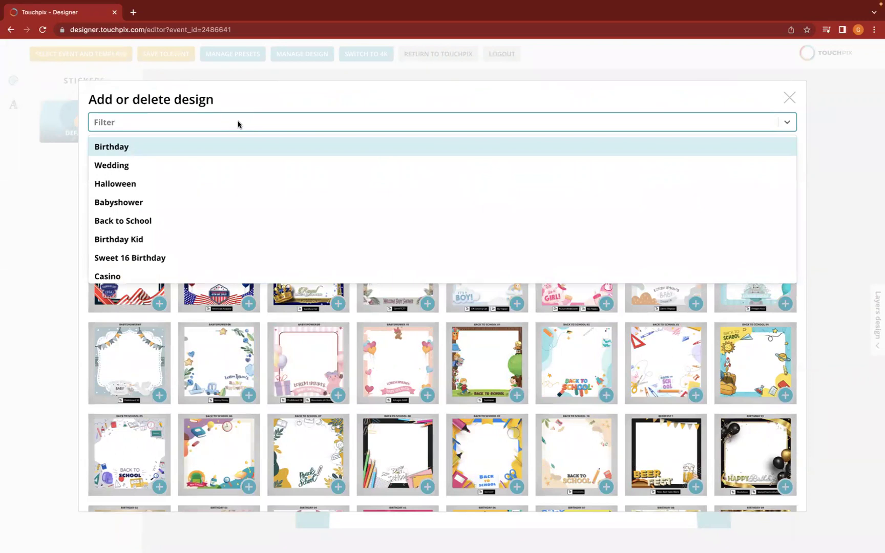
pyautogui.click(219, 220)
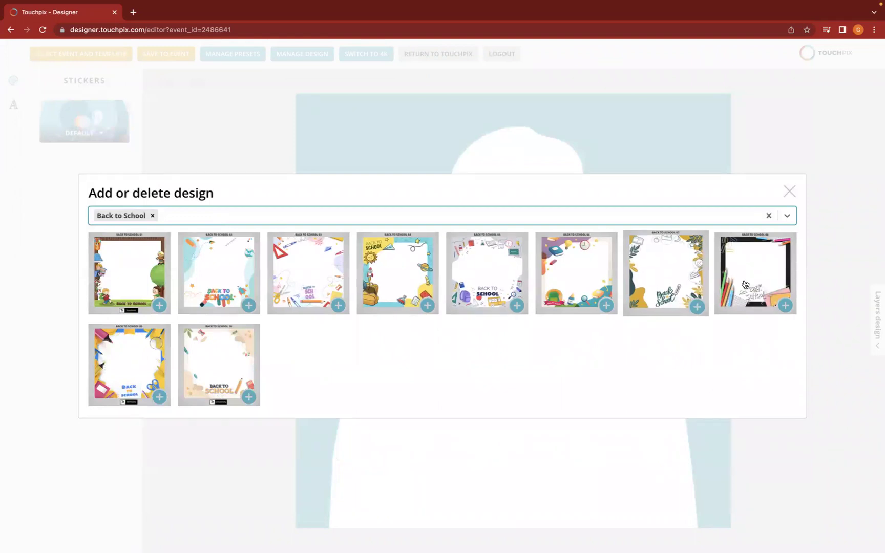
pyautogui.click(770, 273)
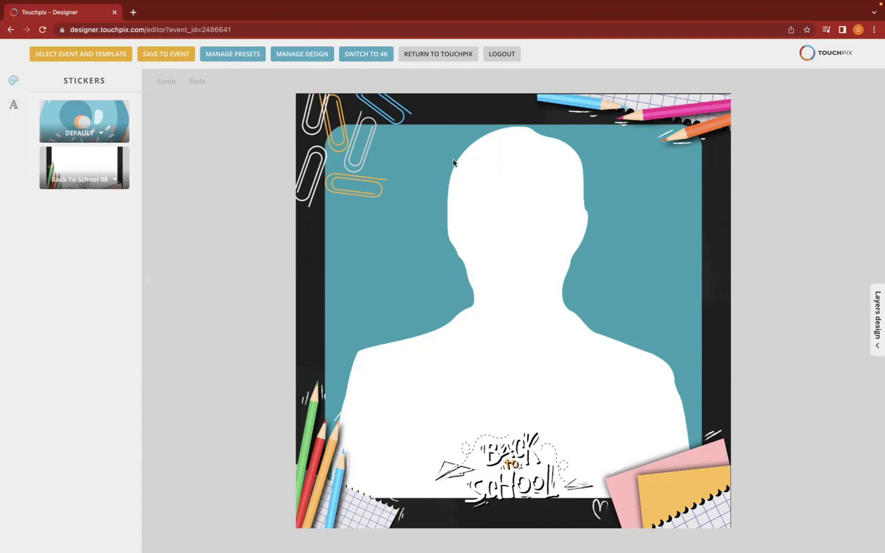
# - Select the paper clips, coloured pencils and note papers in turn to check that they are separate elements
pyautogui.click(344, 153)
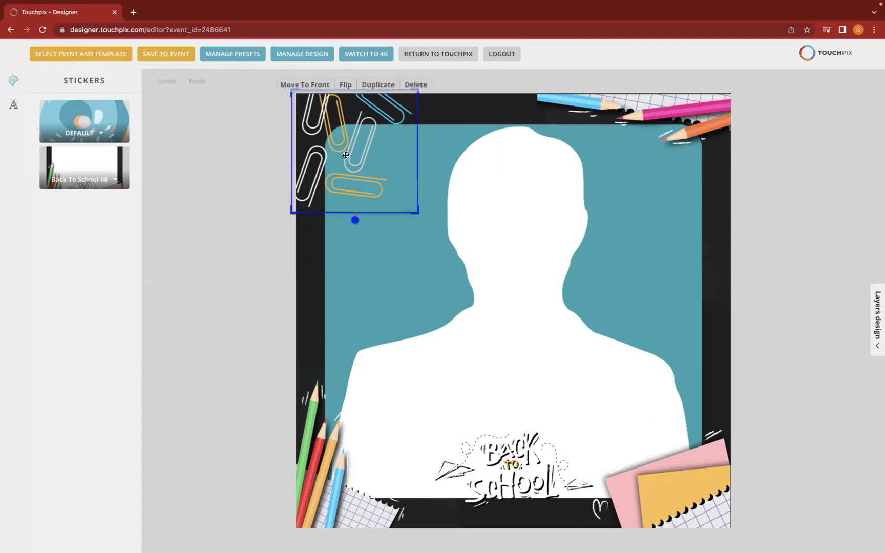
pyautogui.click(577, 122)
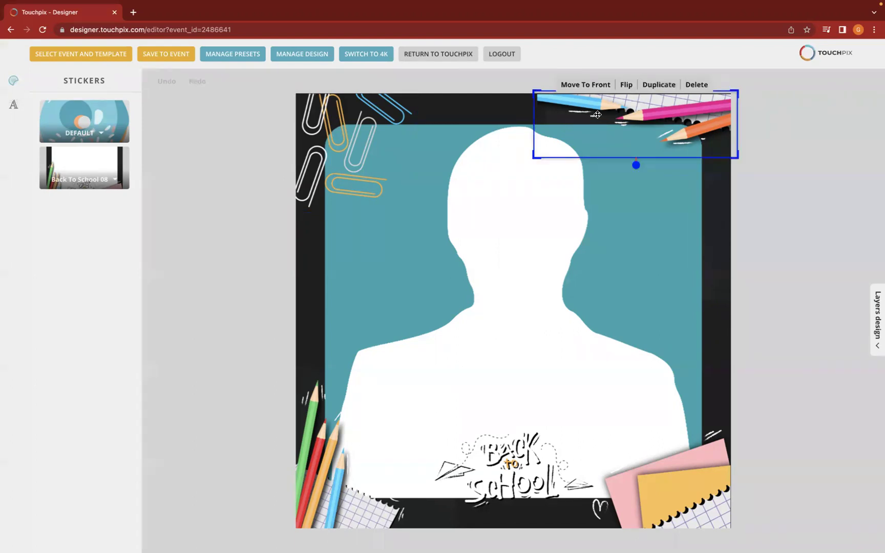
pyautogui.click(671, 471)
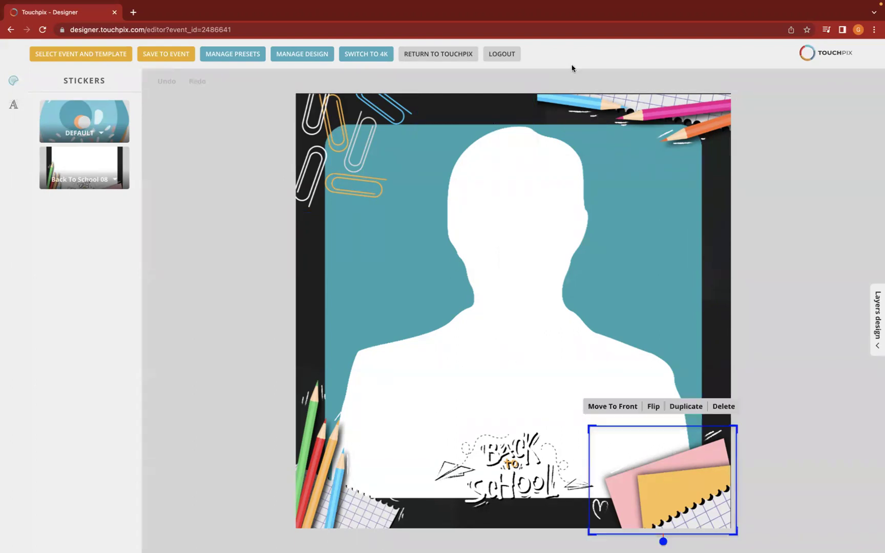
pyautogui.click(361, 173)
pyautogui.click(645, 110)
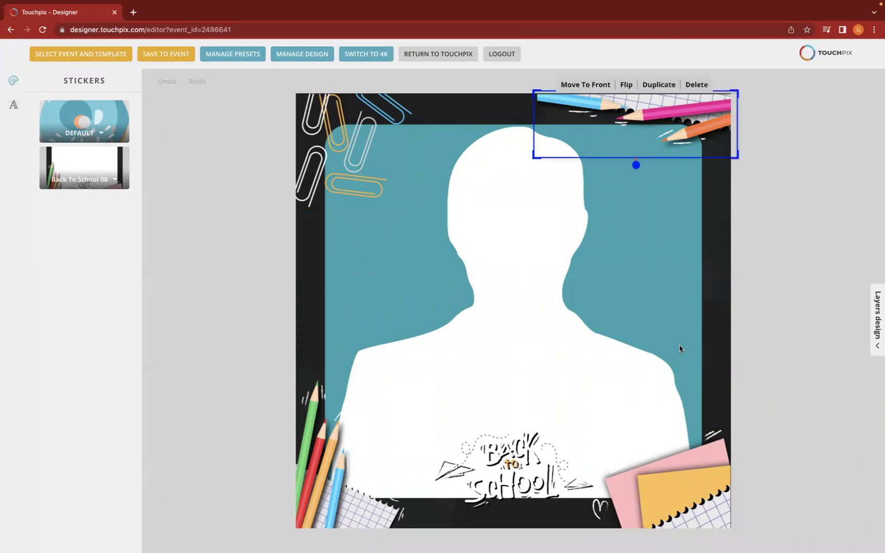
# - Expand the Back To School 08 sticker set and move the pink and yellow note papers to the middle of the canvas
pyautogui.click(106, 180)
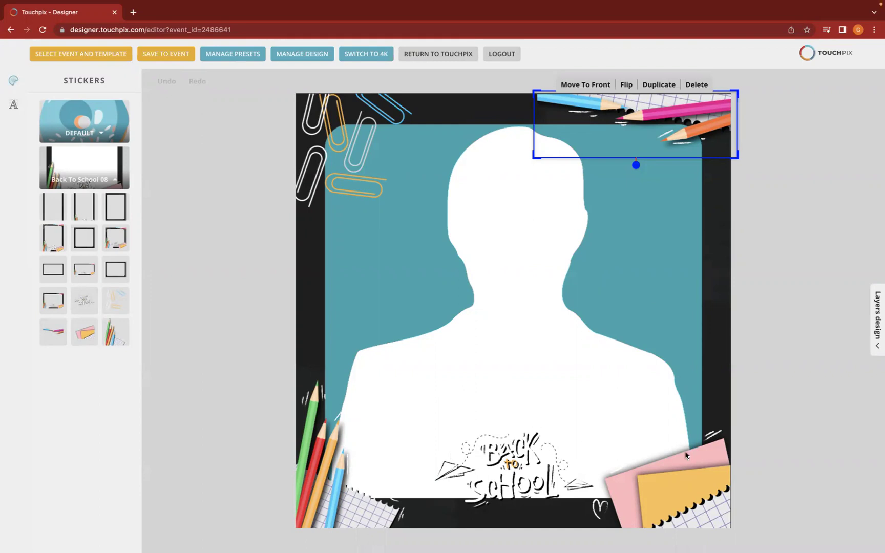
pyautogui.click(692, 496)
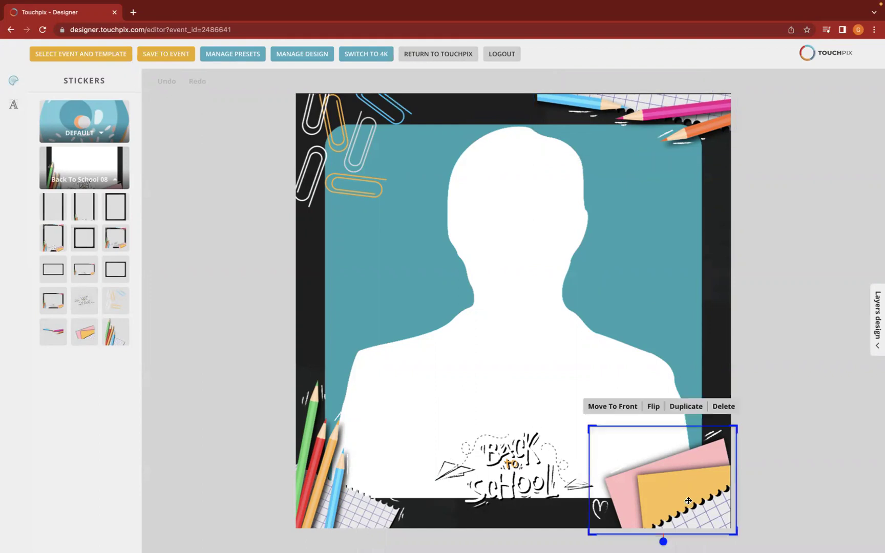
pyautogui.moveTo(688, 501); pyautogui.dragTo(423, 293)
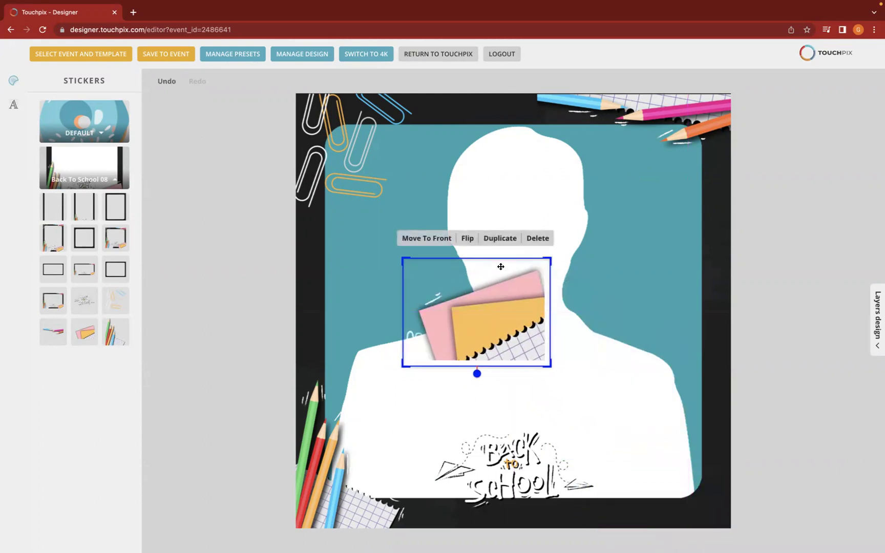
# - Delete the pink and yellow note papers and place another coloured pencils sticker over the frame's lower-right corner
pyautogui.click(536, 238)
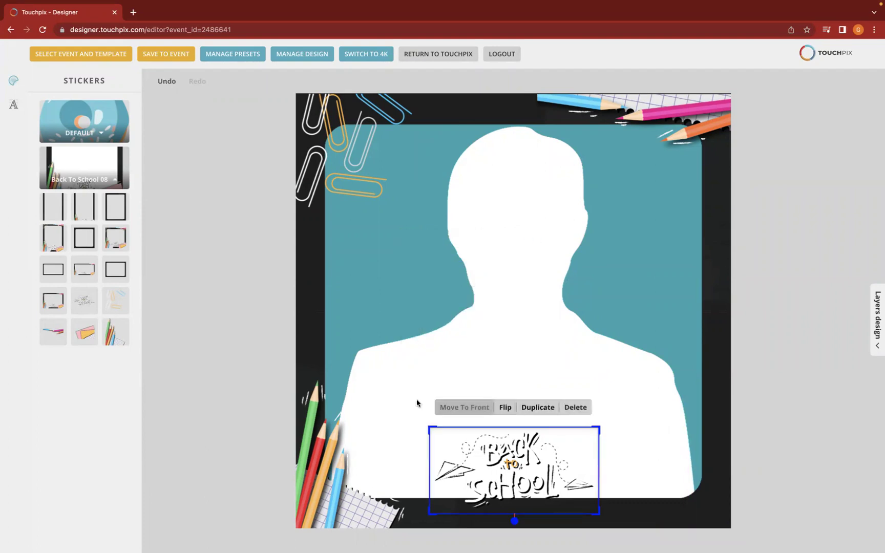
pyautogui.click(324, 442)
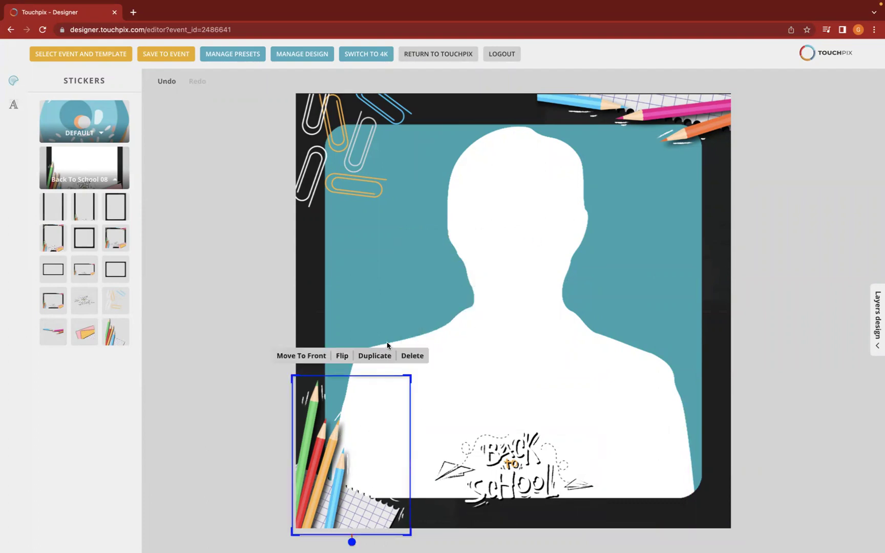
pyautogui.click(121, 336)
pyautogui.moveTo(563, 336)
pyautogui.mouseDown()
pyautogui.moveTo(671, 434)
pyautogui.moveTo(671, 458)
pyautogui.moveTo(696, 476)
pyautogui.mouseUp()
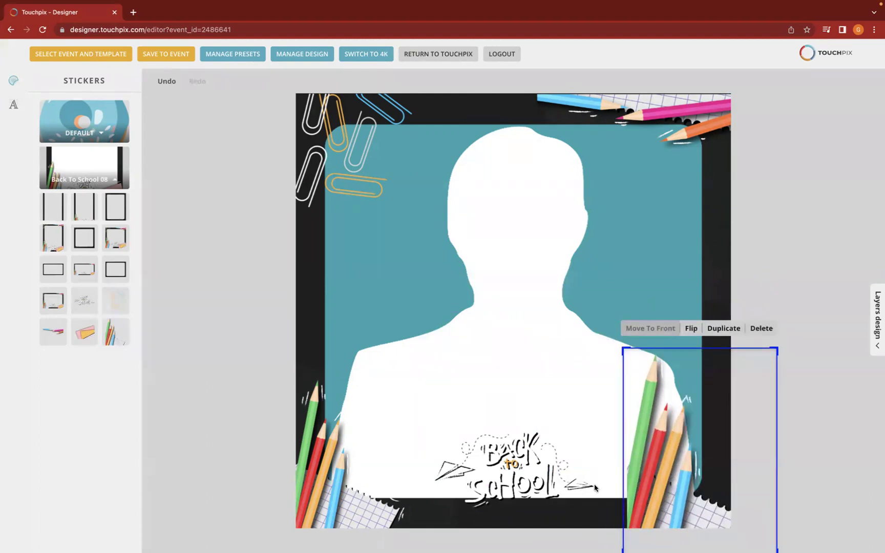
pyautogui.moveTo(650, 467); pyautogui.dragTo(666, 473)
pyautogui.click(507, 479)
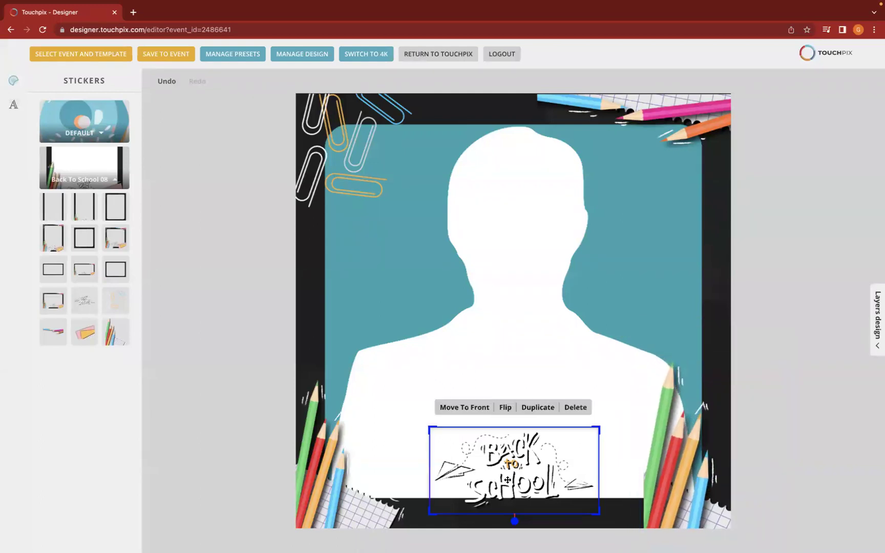
pyautogui.click(519, 454)
pyautogui.click(498, 335)
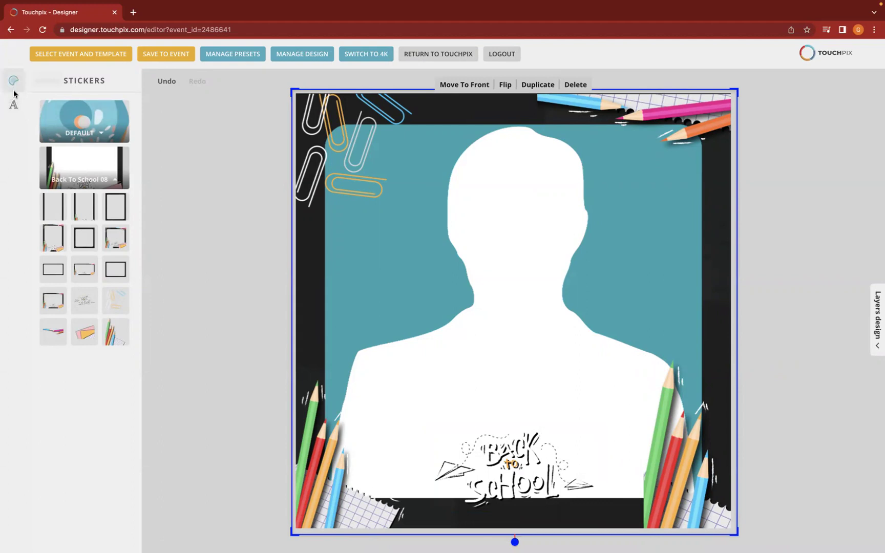
# - Add a text element with the child's first name in possessive form and place it just above the Back to School title
pyautogui.click(12, 107)
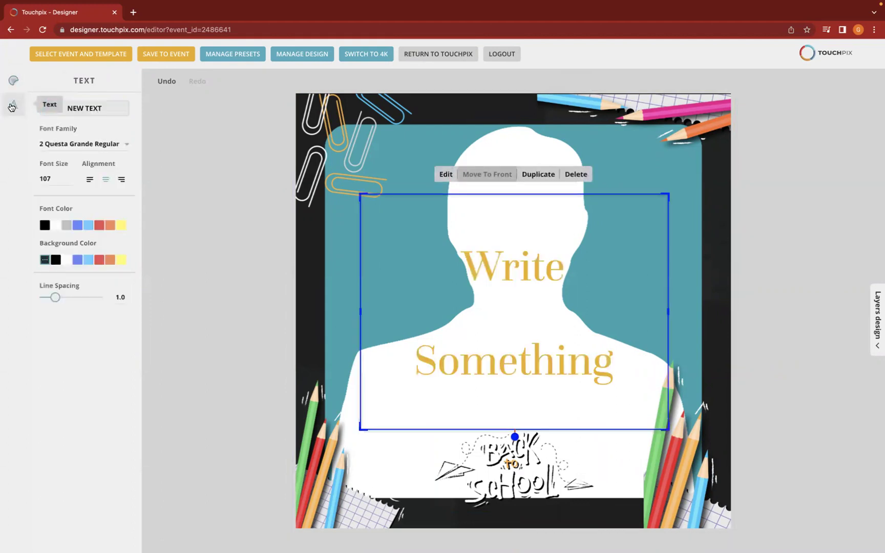
pyautogui.doubleClick(564, 319)
pyautogui.write("Charles's")
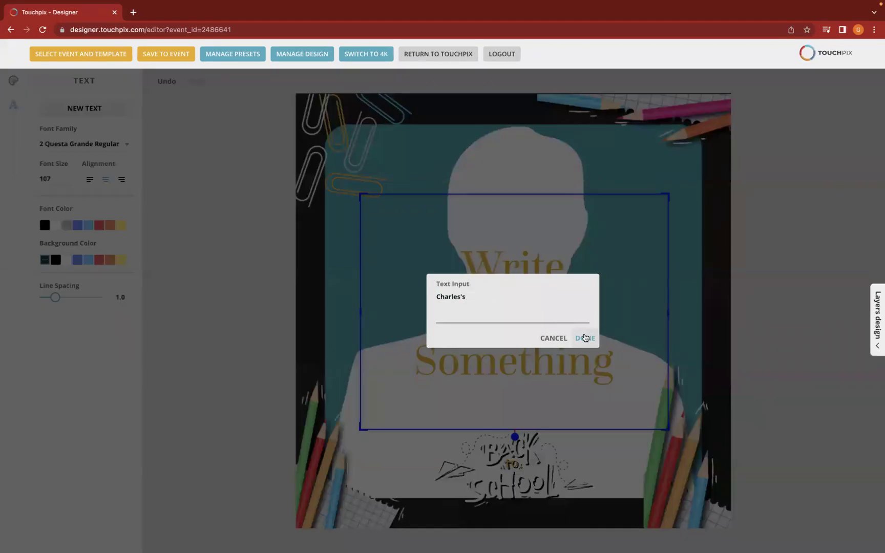
pyautogui.click(585, 338)
pyautogui.moveTo(546, 336); pyautogui.dragTo(542, 420)
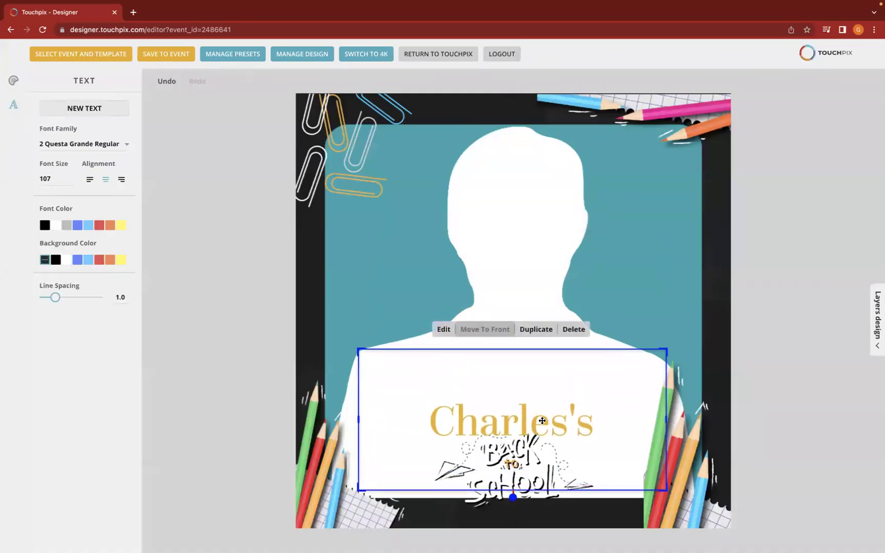
# - Try the AzbatDi Bold font on the name text and settle on AbhayaLibre-SemiBold
pyautogui.click(121, 146)
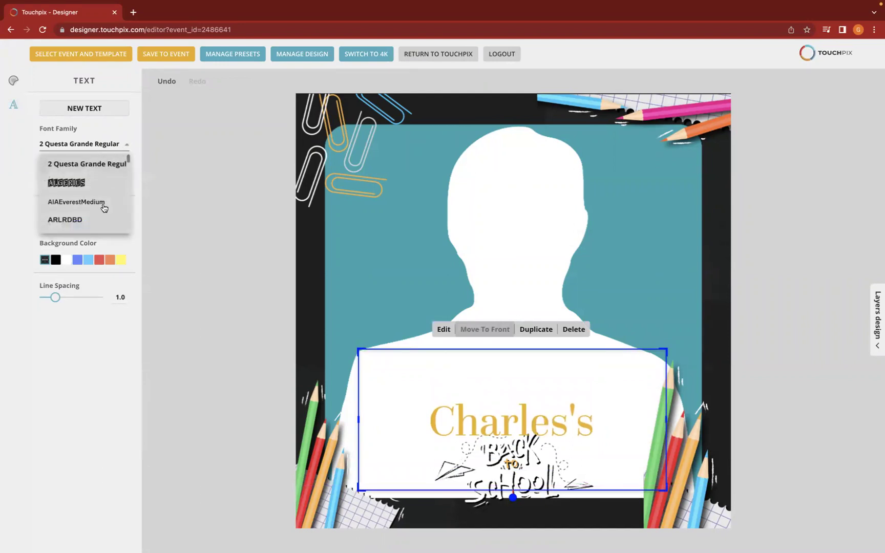
pyautogui.scroll(-1, 104, 208)
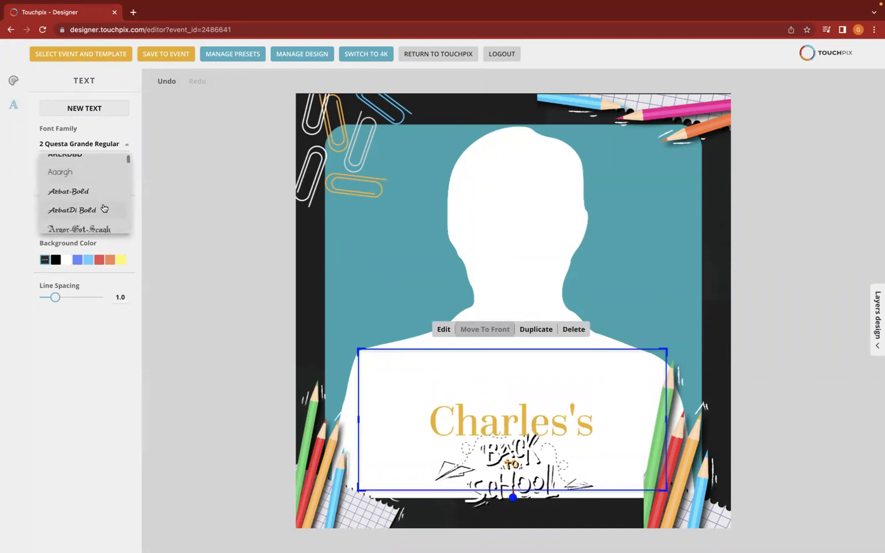
pyautogui.click(104, 211)
pyautogui.click(60, 145)
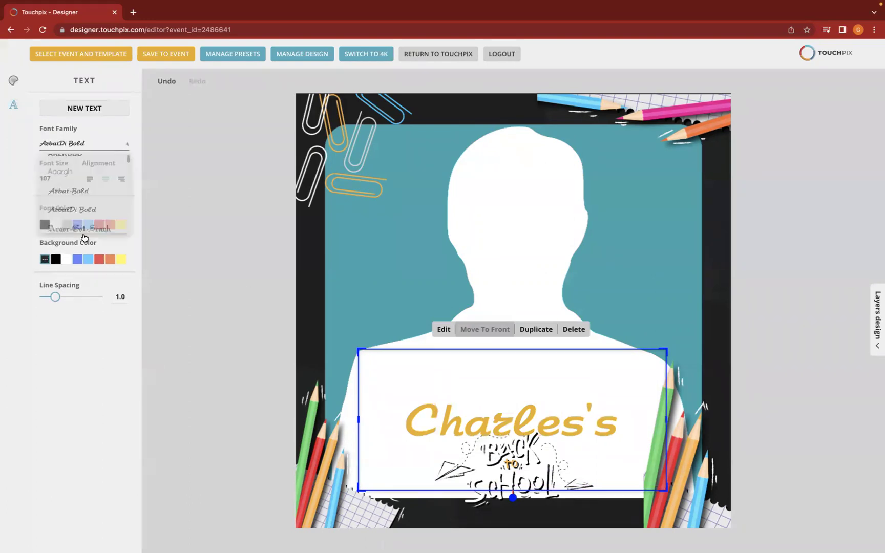
pyautogui.scroll(5, 78, 213)
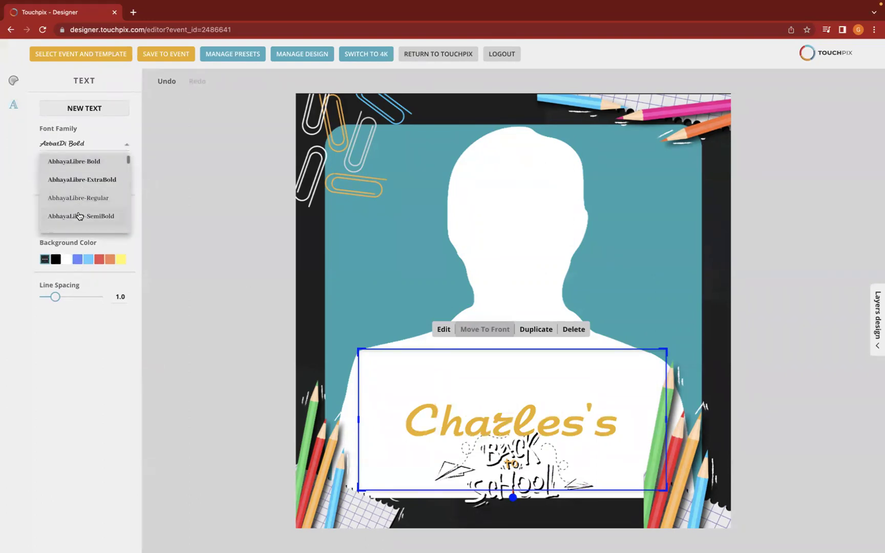
pyautogui.click(79, 216)
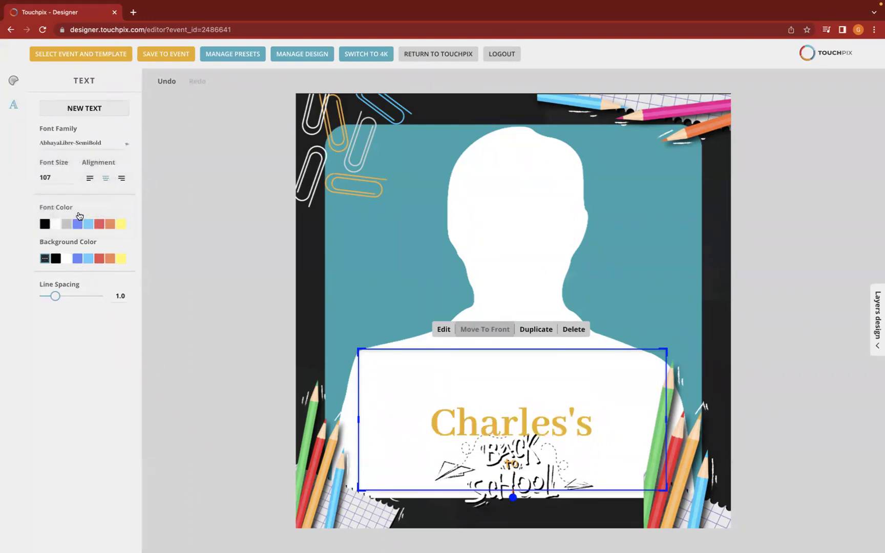
pyautogui.click(619, 310)
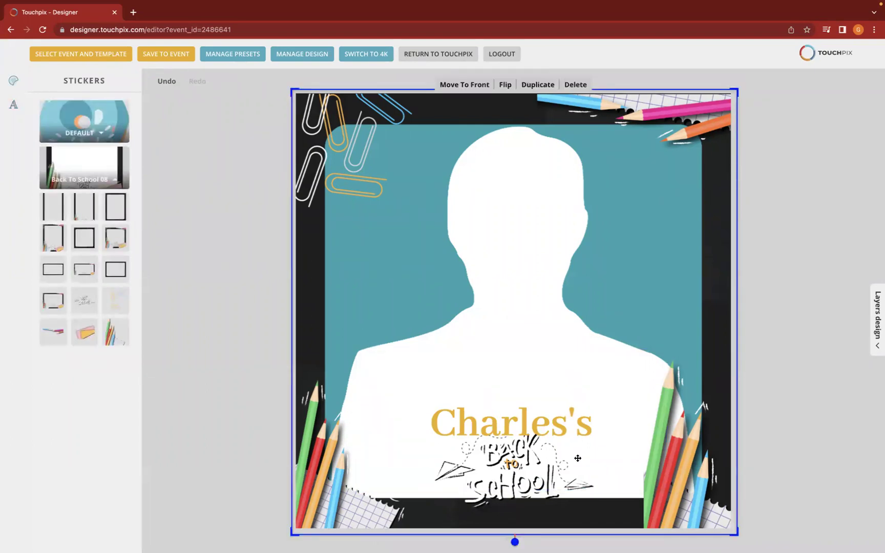
# - Filter the design library by Wedding and add the Wedding 23 design to the canvas
pyautogui.click(309, 52)
pyautogui.click(315, 112)
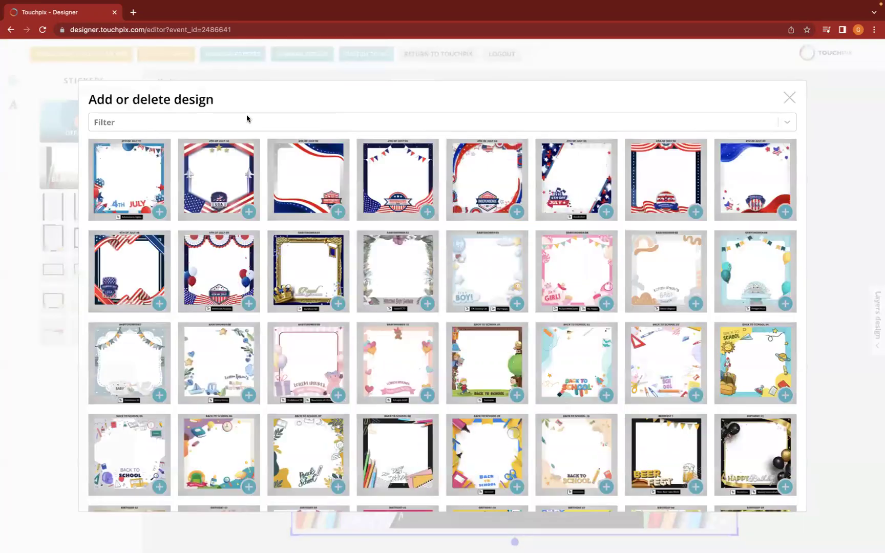
pyautogui.click(244, 119)
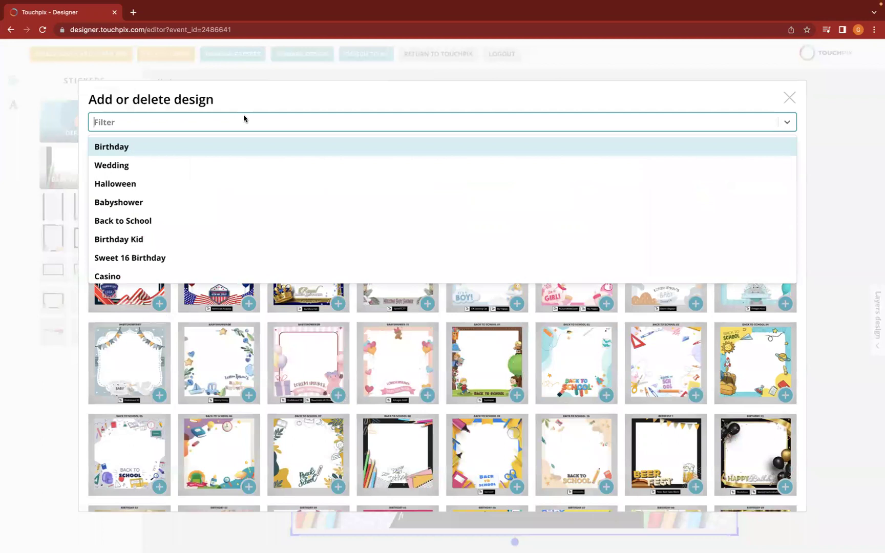
pyautogui.scroll(-3, 212, 244)
pyautogui.scroll(3, 211, 243)
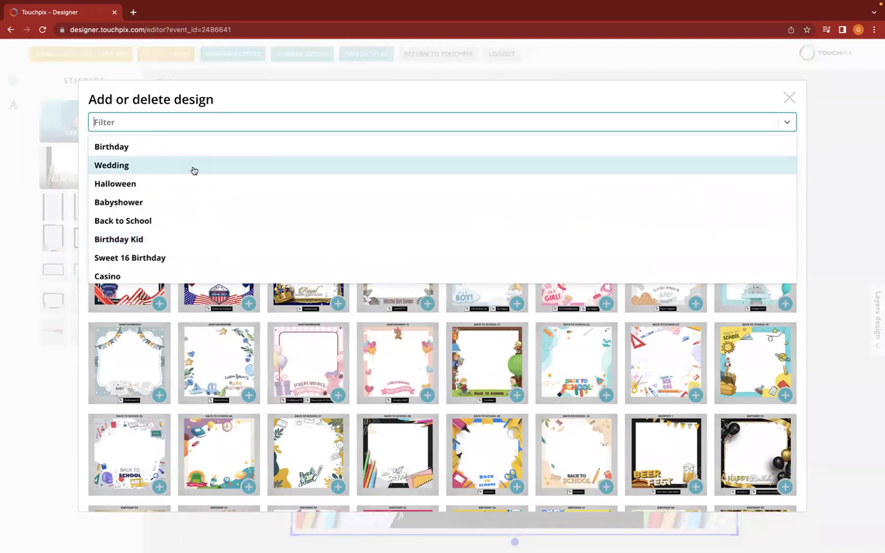
pyautogui.click(194, 168)
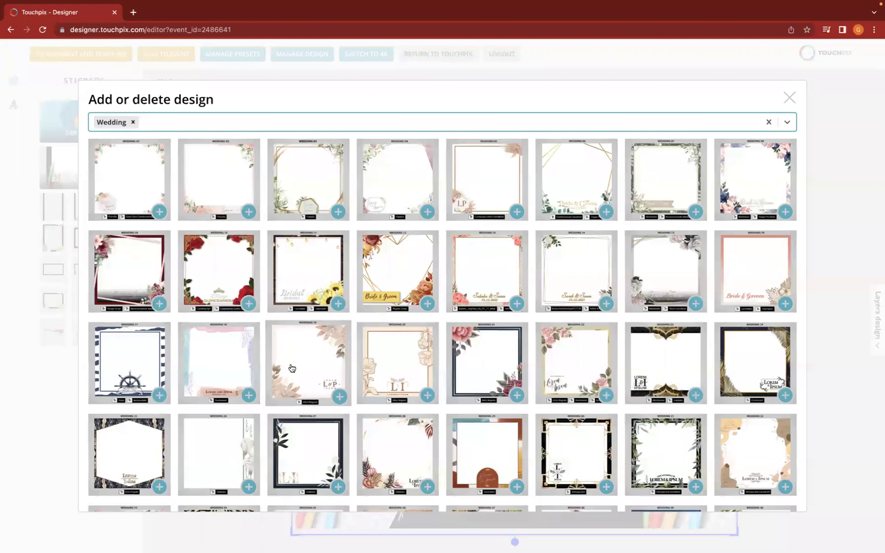
pyautogui.scroll(-3, 291, 368)
pyautogui.scroll(-1, 291, 367)
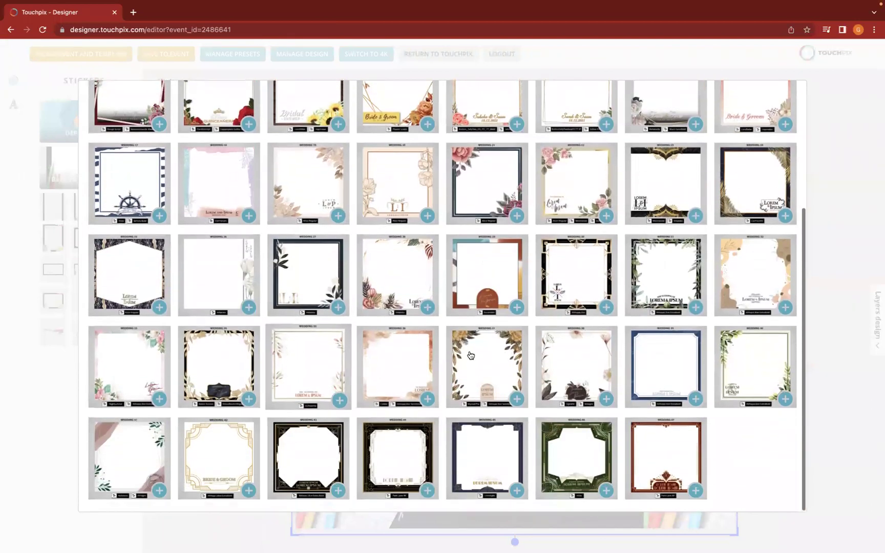
pyautogui.click(680, 193)
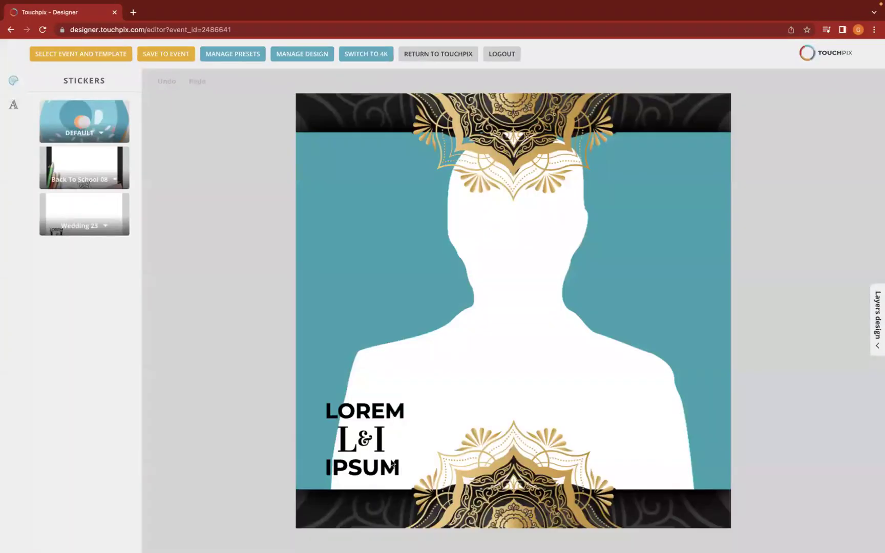
# - Replace the L&I initials in the wedding design with C&J
pyautogui.click(369, 417)
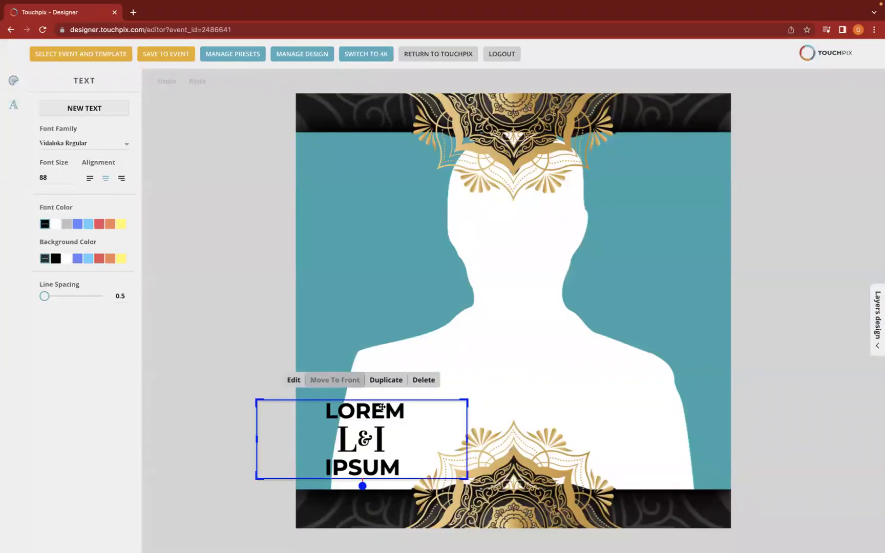
pyautogui.doubleClick(378, 412)
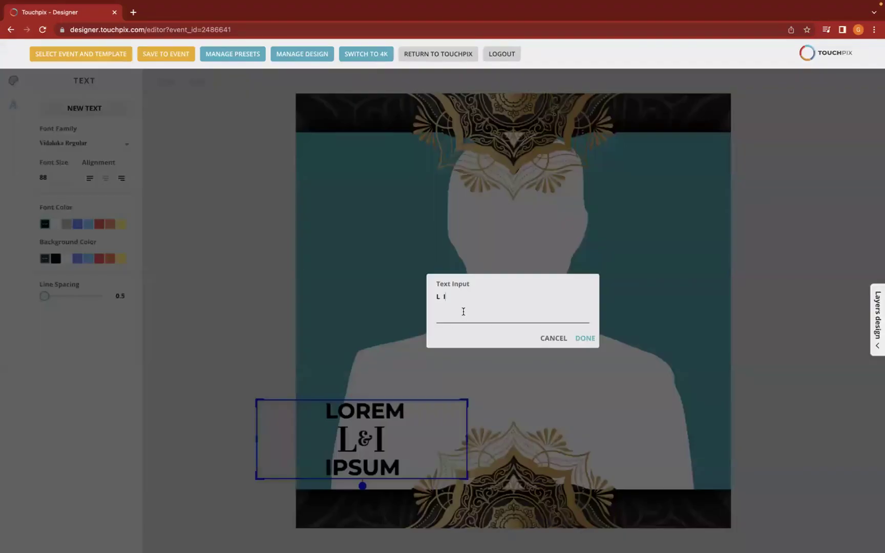
pyautogui.press('BackSpace')
pyautogui.write('C&J')
pyautogui.click(581, 339)
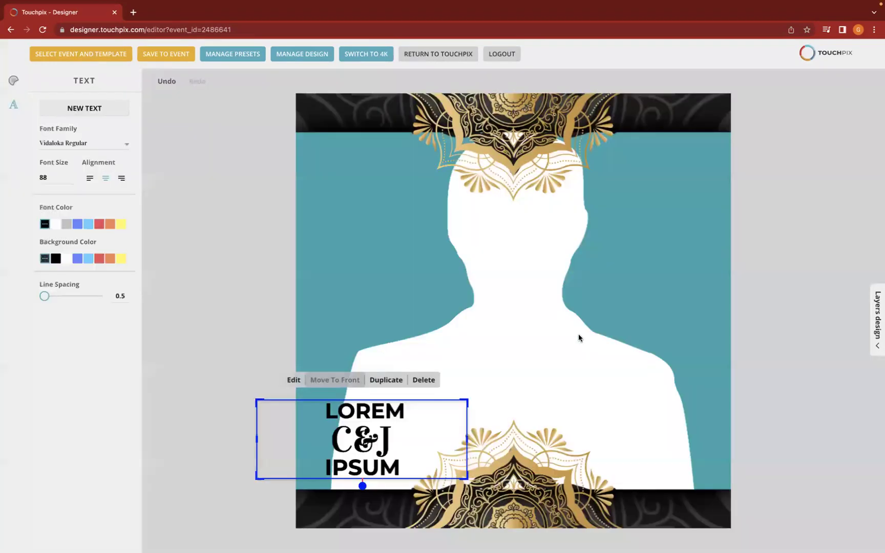
# - Replace the LOREM line above the initials with the partner's first name
pyautogui.click(367, 404)
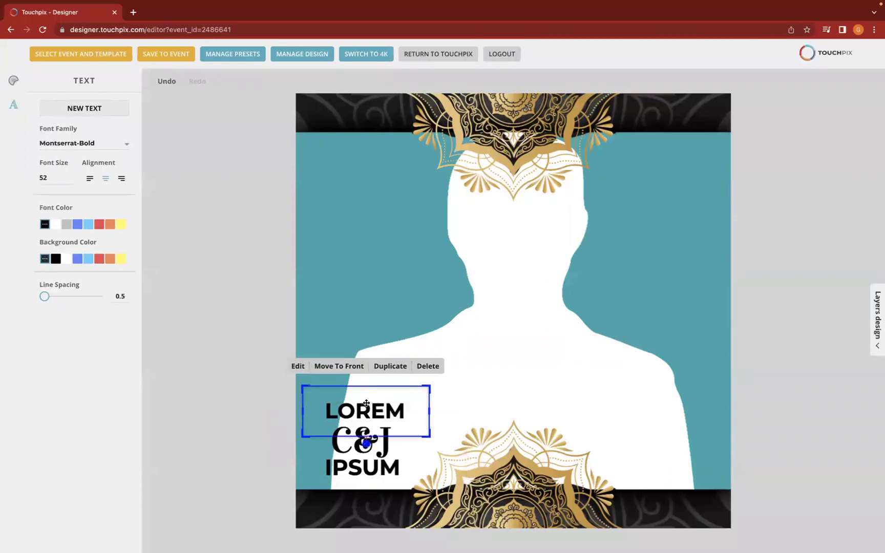
pyautogui.click(298, 366)
pyautogui.press('BackSpace')
pyautogui.press('BackSpace')
pyautogui.write('Charl')
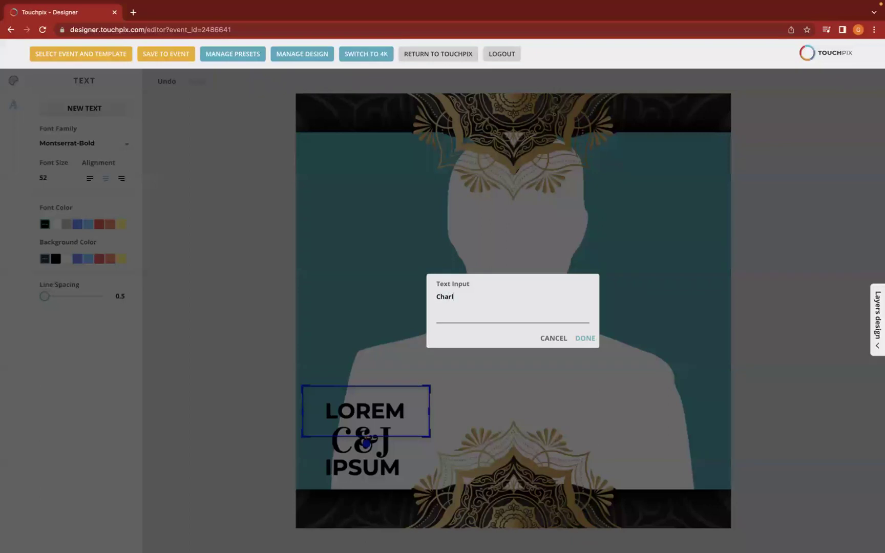
pyautogui.click(590, 339)
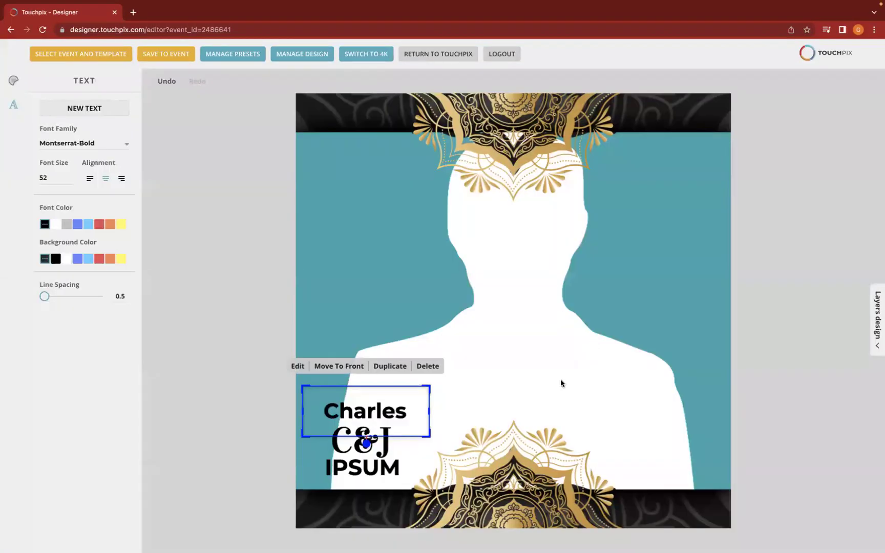
pyautogui.click(499, 421)
pyautogui.click(406, 352)
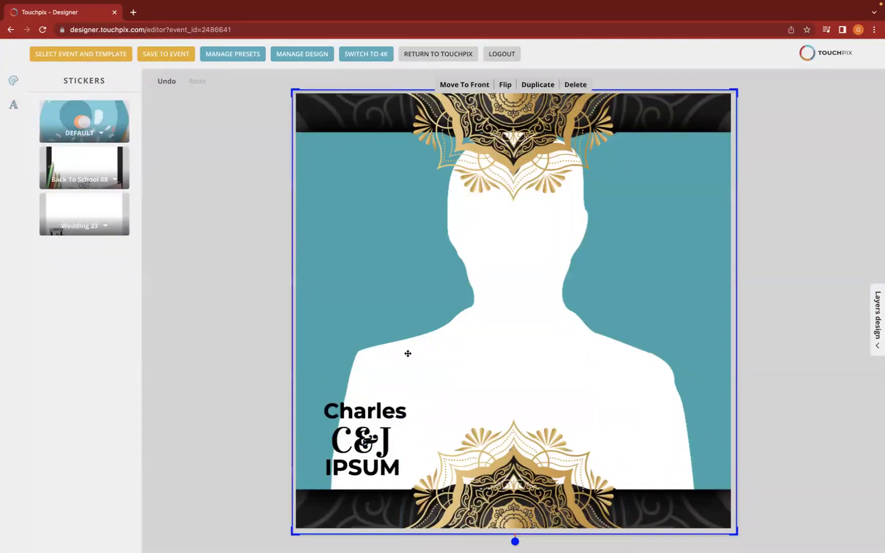
pyautogui.click(362, 476)
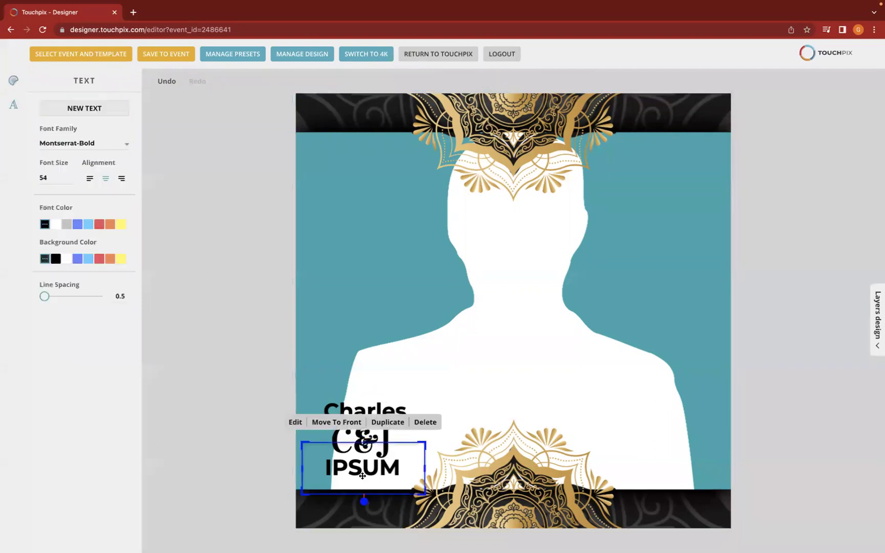
pyautogui.click(295, 423)
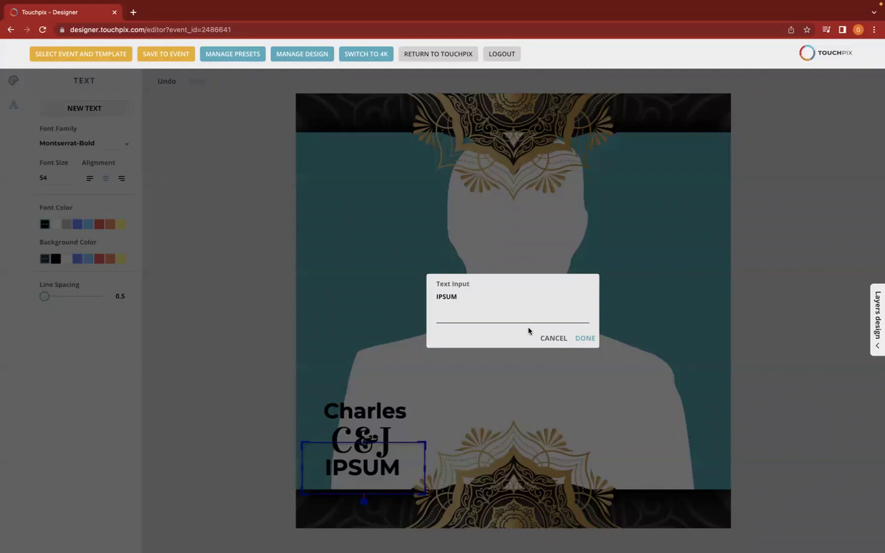
pyautogui.press('BackSpace')
pyautogui.press('BackSpace')
pyautogui.press('BackSpace')
pyautogui.click(557, 338)
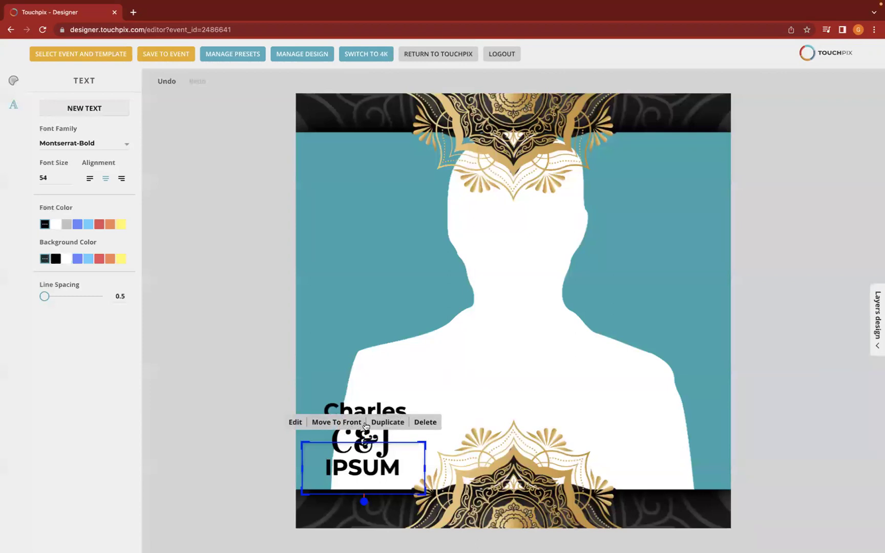
# - Delete the IPSUM text line below the C&J initials
pyautogui.click(425, 422)
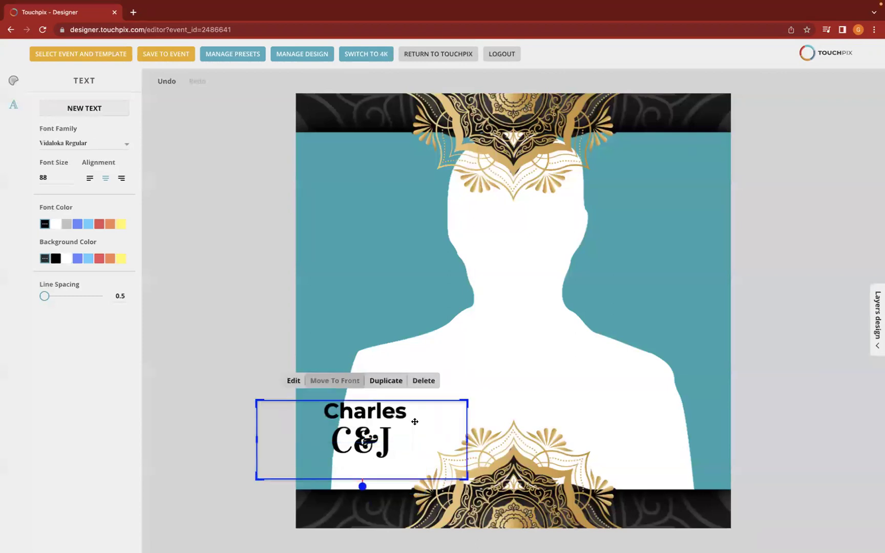
pyautogui.click(429, 344)
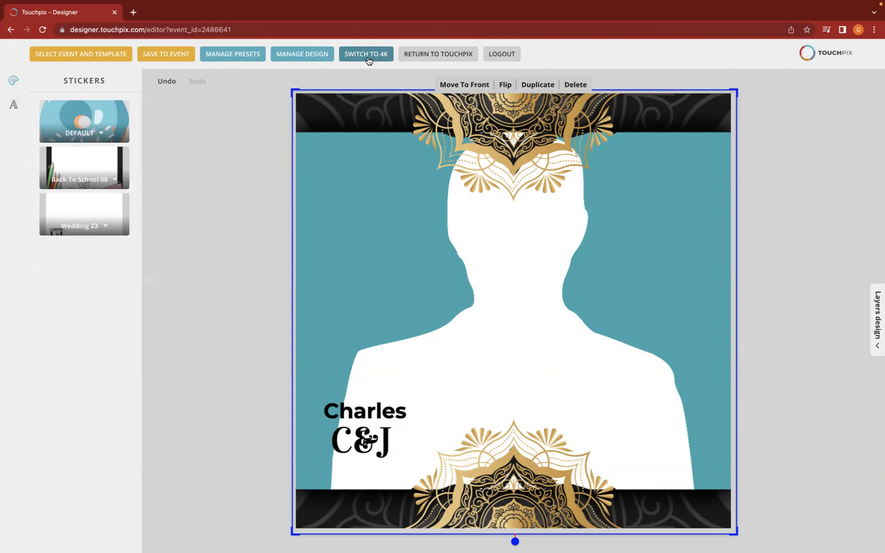
# - Return to the Touchpix account without saving the design and reopen the Designer at its template selection
pyautogui.click(423, 56)
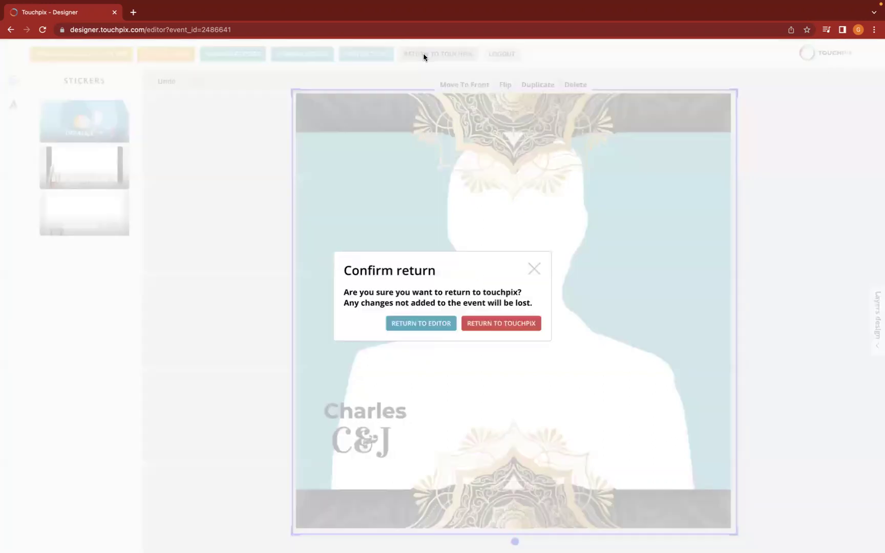
pyautogui.click(504, 327)
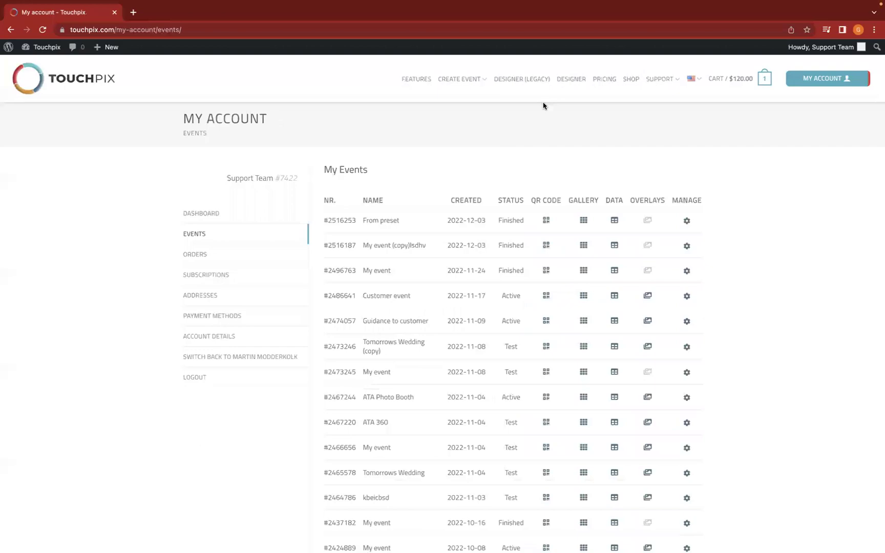
pyautogui.click(569, 83)
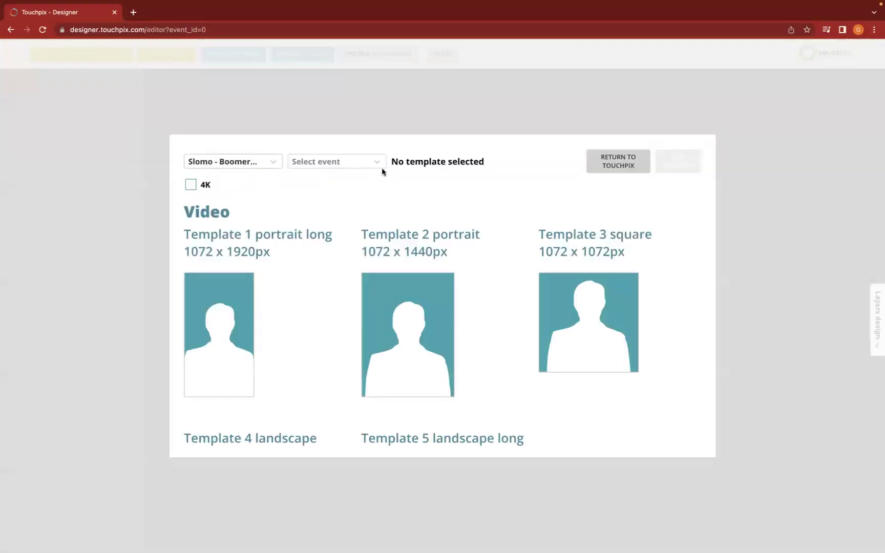
# - Choose the customer event for the new overlay and enable the 4K option for the video templates
pyautogui.click(365, 163)
pyautogui.click(350, 185)
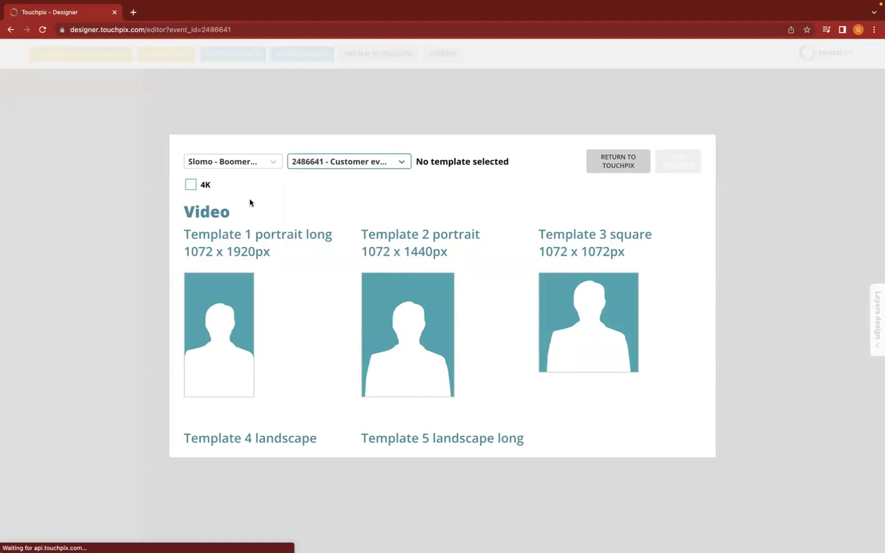
pyautogui.click(191, 185)
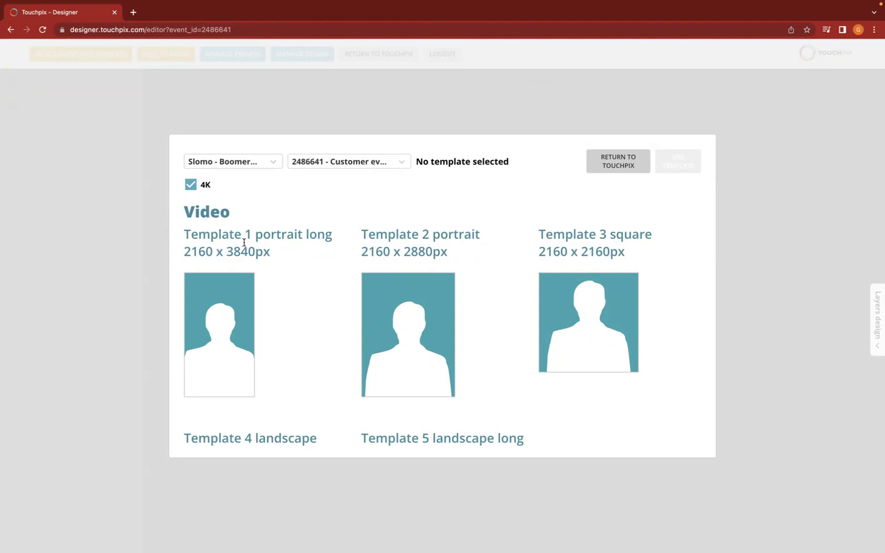
pyautogui.click(188, 190)
pyautogui.click(191, 189)
# - Load the 4K Template 3 square video template into the editor and switch it to HD
pyautogui.click(593, 306)
pyautogui.scroll(-2, 565, 294)
pyautogui.scroll(2, 565, 294)
pyautogui.click(719, 162)
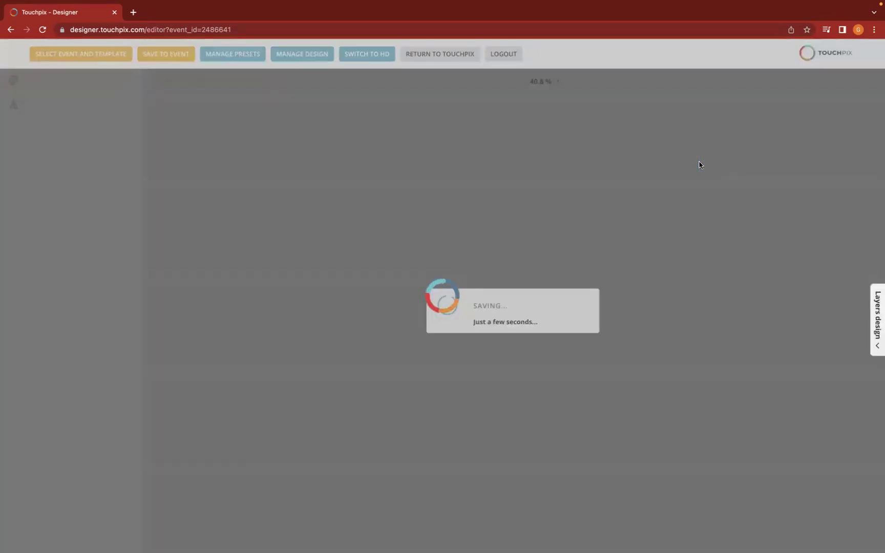
pyautogui.click(367, 56)
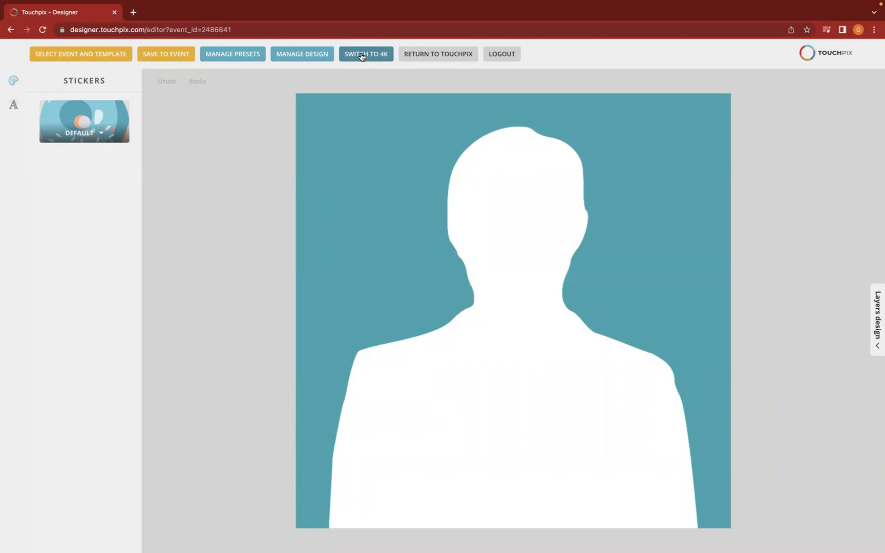
pyautogui.click(234, 55)
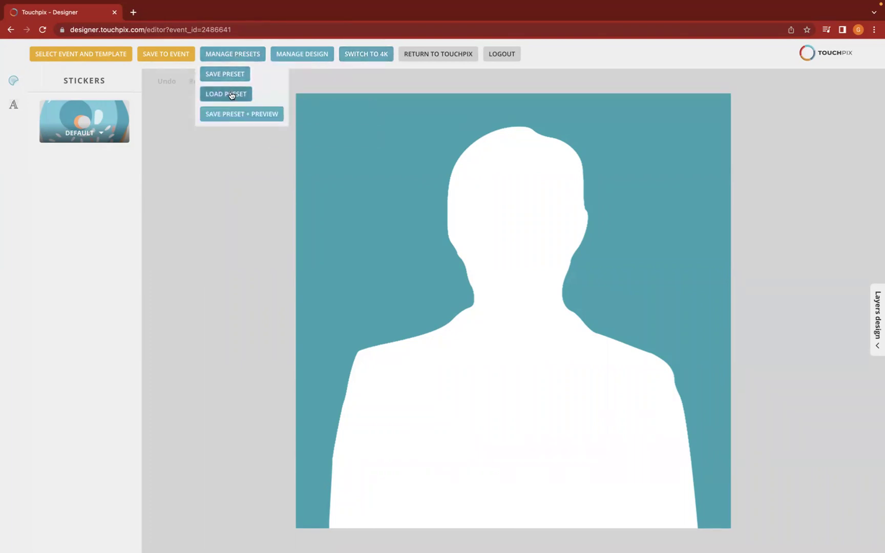
pyautogui.click(293, 56)
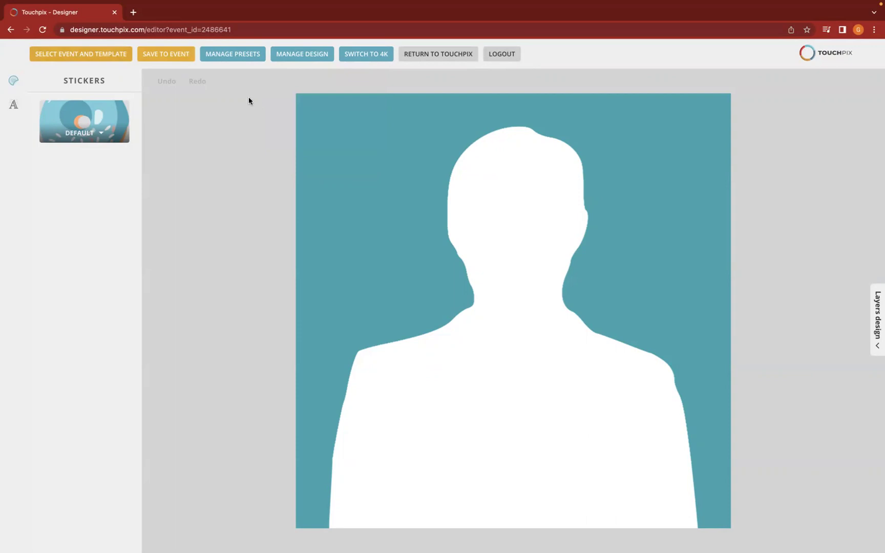
# - Reopen the event and template selection and change the template type to Photo - Gif
pyautogui.click(92, 56)
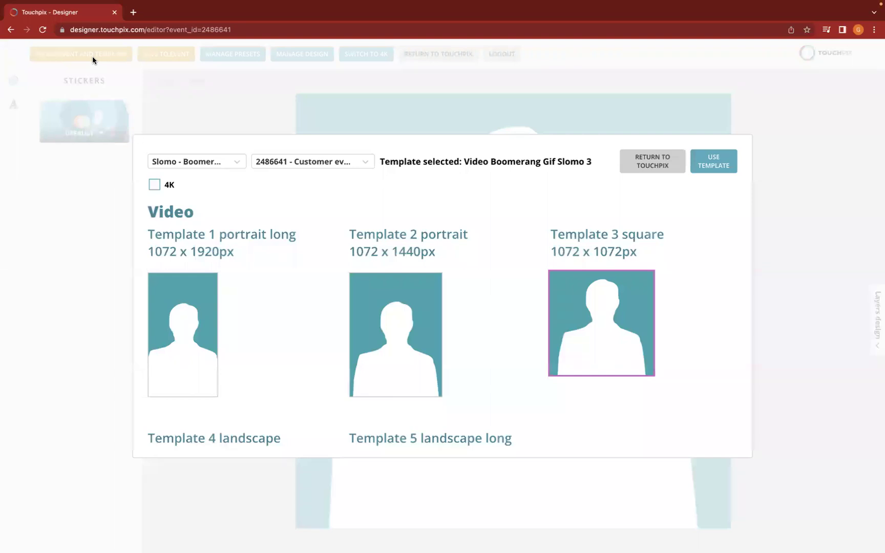
pyautogui.click(197, 166)
pyautogui.click(198, 184)
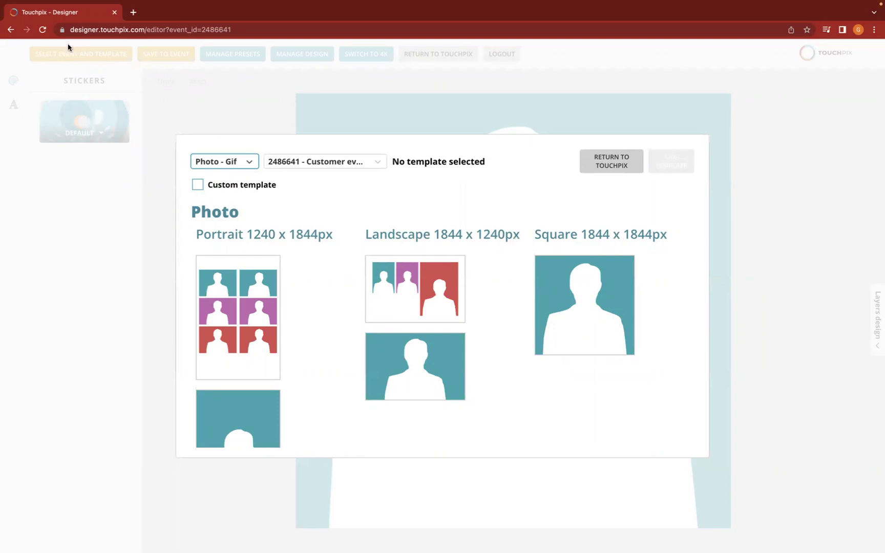
# - Open touchpix.com in a new browser tab and go to its legacy Designer
pyautogui.click(133, 13)
pyautogui.write('to')
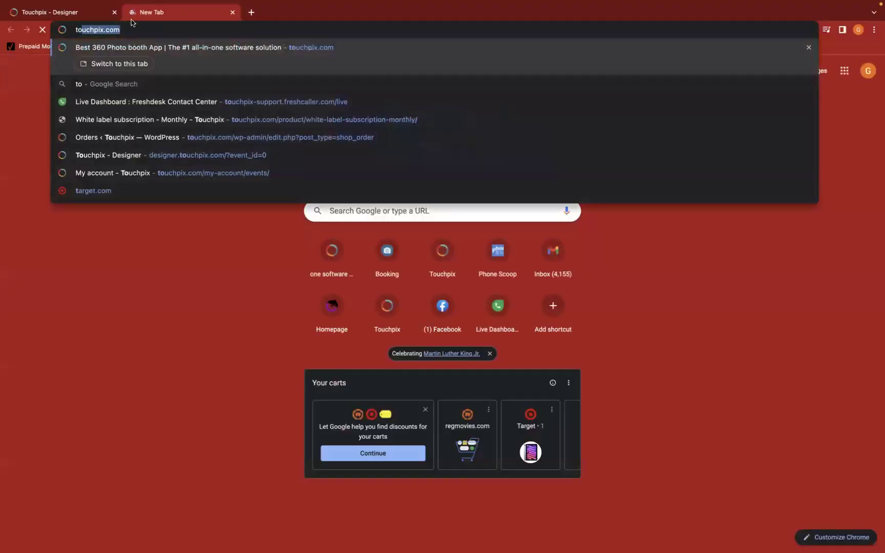
pyautogui.press('Return')
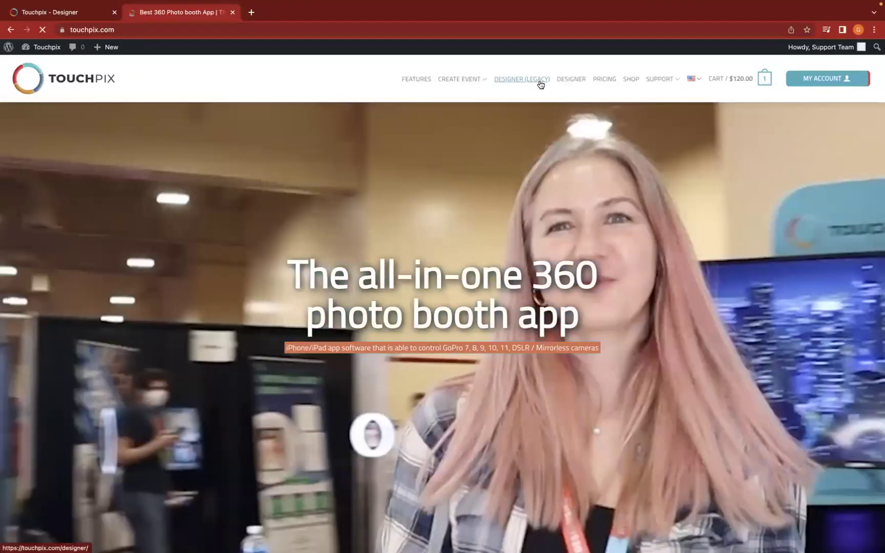
pyautogui.click(541, 84)
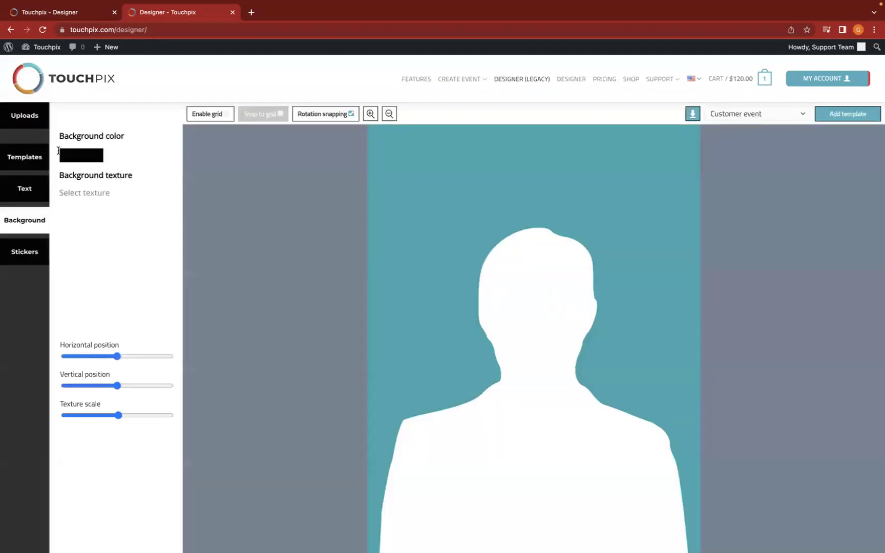
# - List the legacy Designer's Photo overlays templates and examine the available photo layouts
pyautogui.click(25, 158)
pyautogui.click(129, 135)
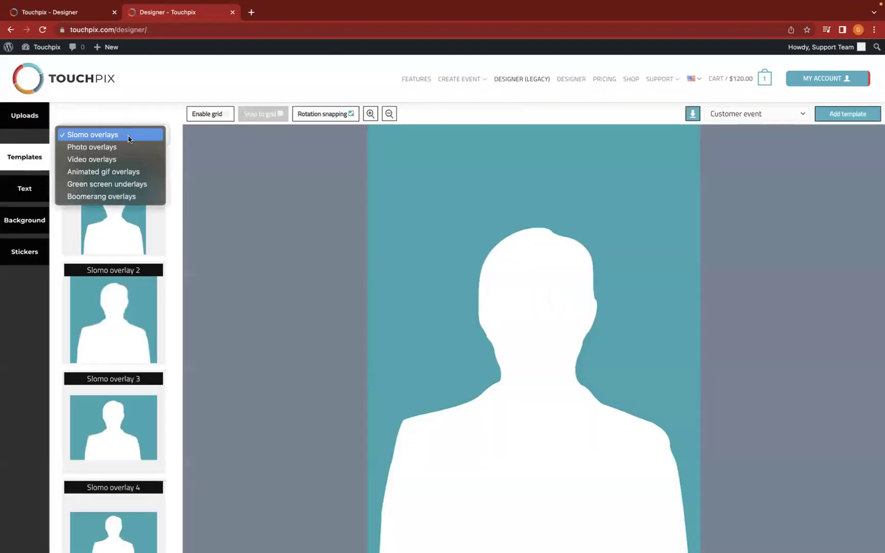
pyautogui.click(131, 148)
pyautogui.scroll(-5, 128, 314)
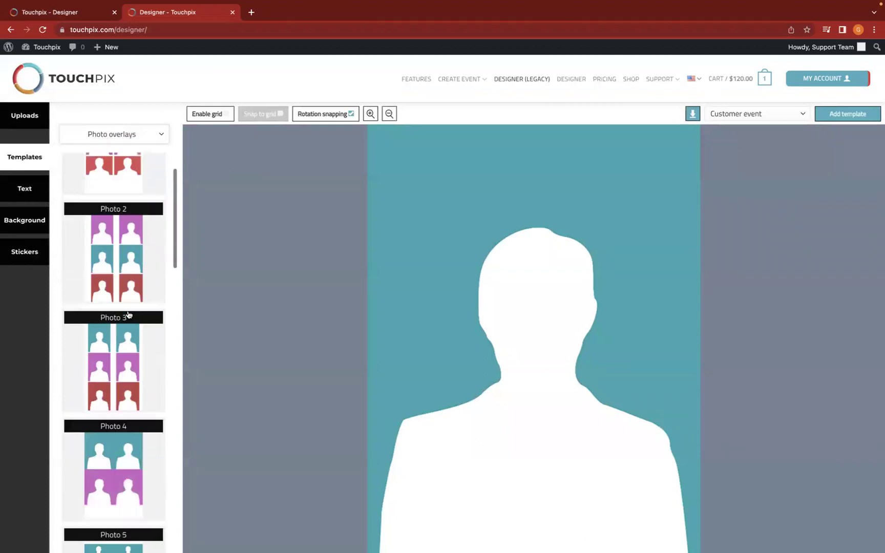
pyautogui.scroll(4, 128, 314)
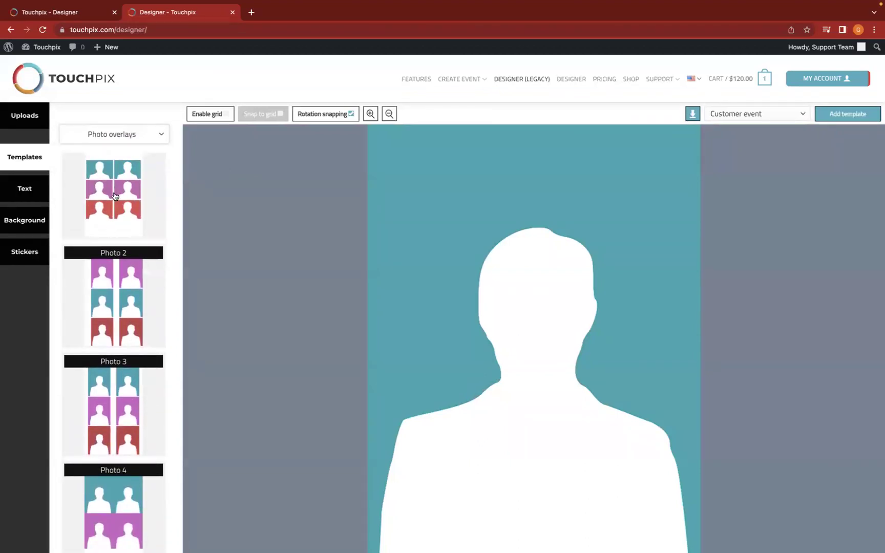
pyautogui.scroll(-2, 139, 312)
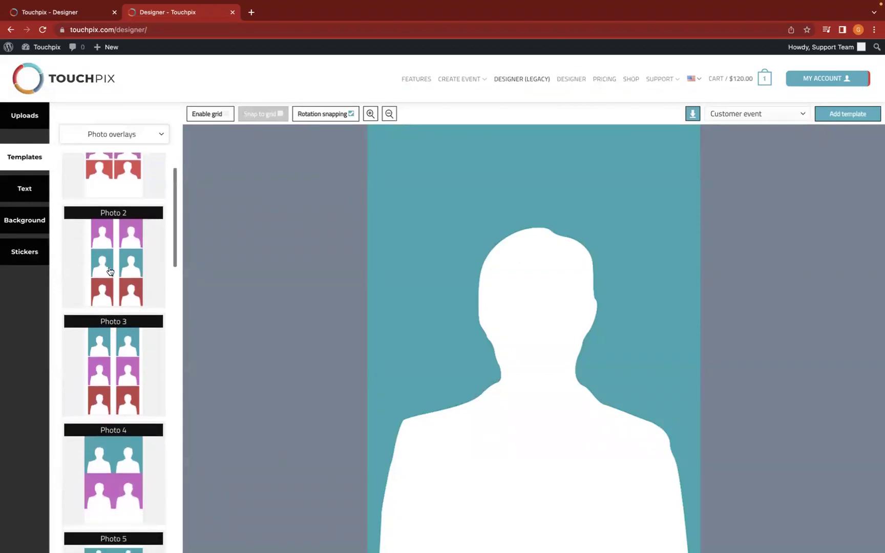
pyautogui.scroll(-1, 120, 439)
pyautogui.scroll(-2, 120, 439)
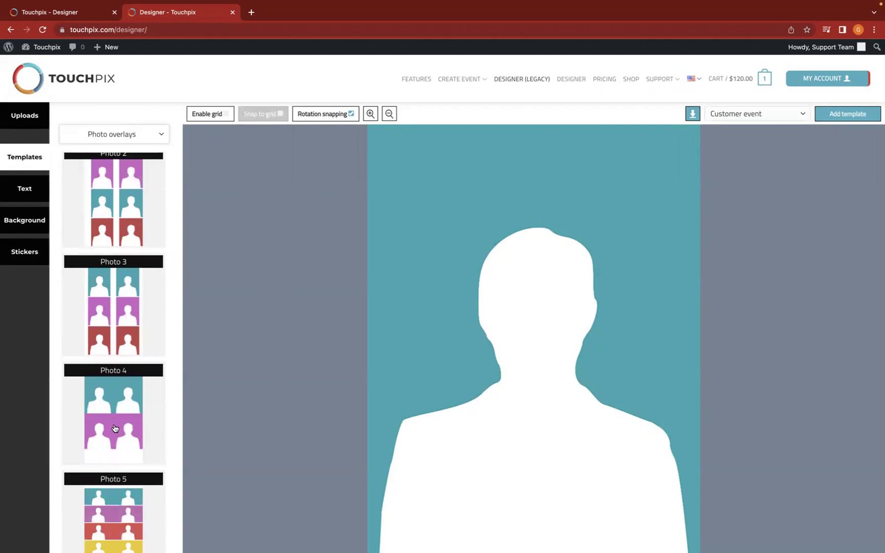
pyautogui.scroll(-5, 115, 419)
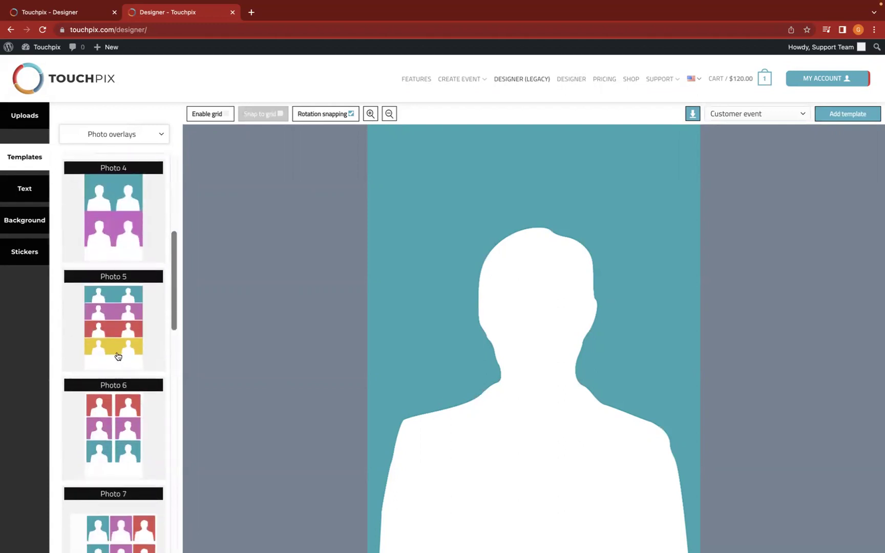
pyautogui.scroll(-6, 116, 370)
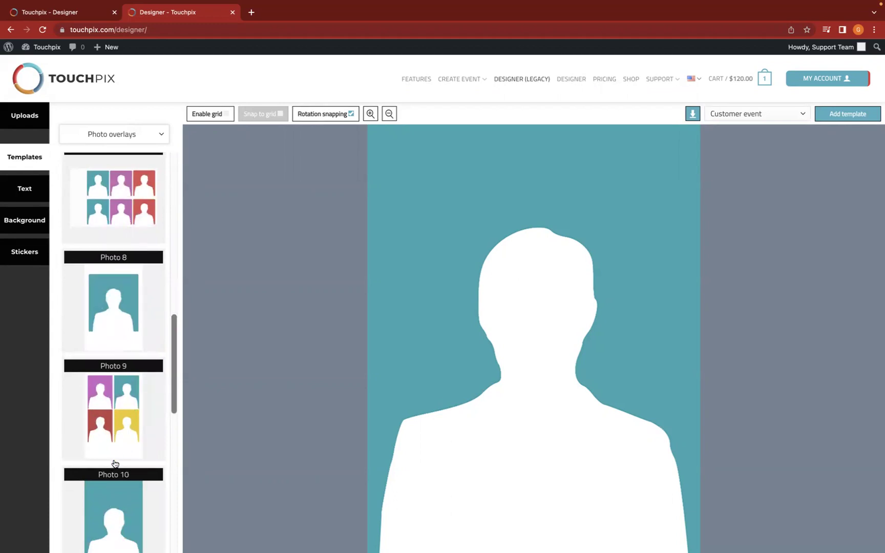
pyautogui.scroll(-4, 115, 465)
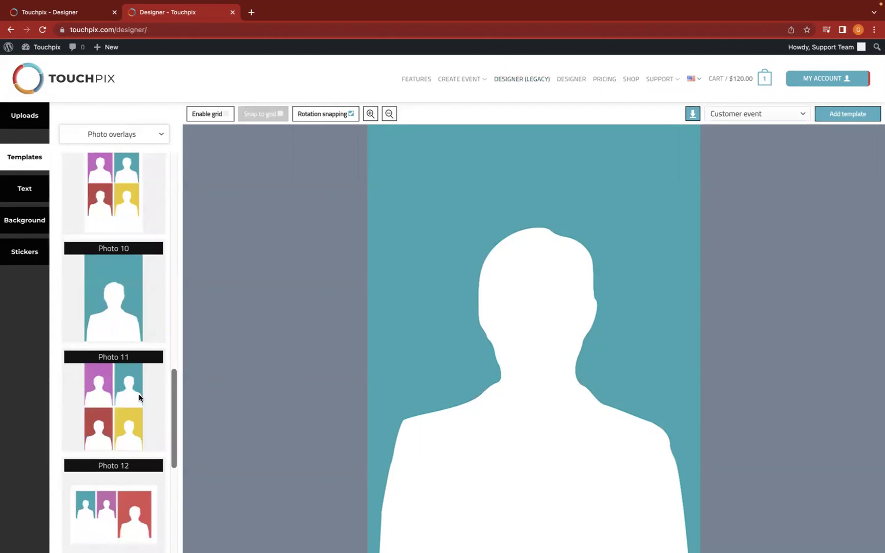
pyautogui.scroll(-2, 122, 476)
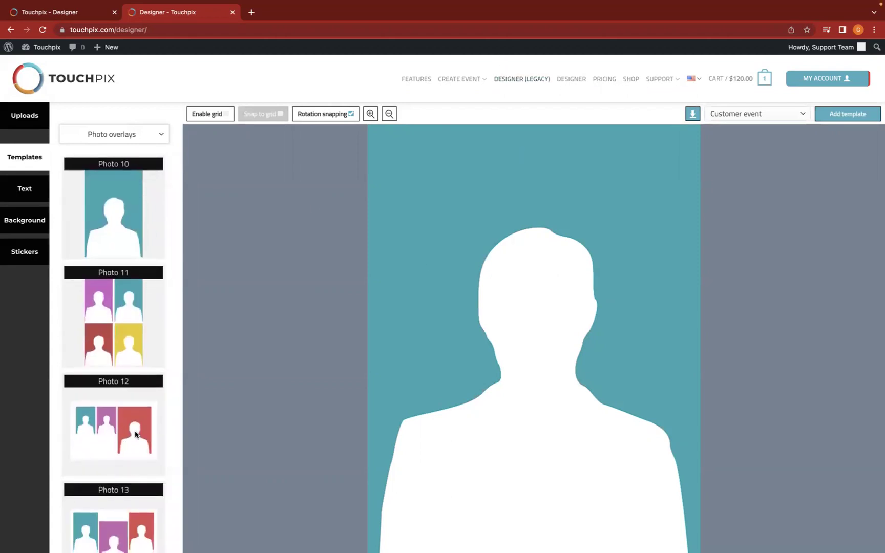
pyautogui.scroll(-2, 136, 434)
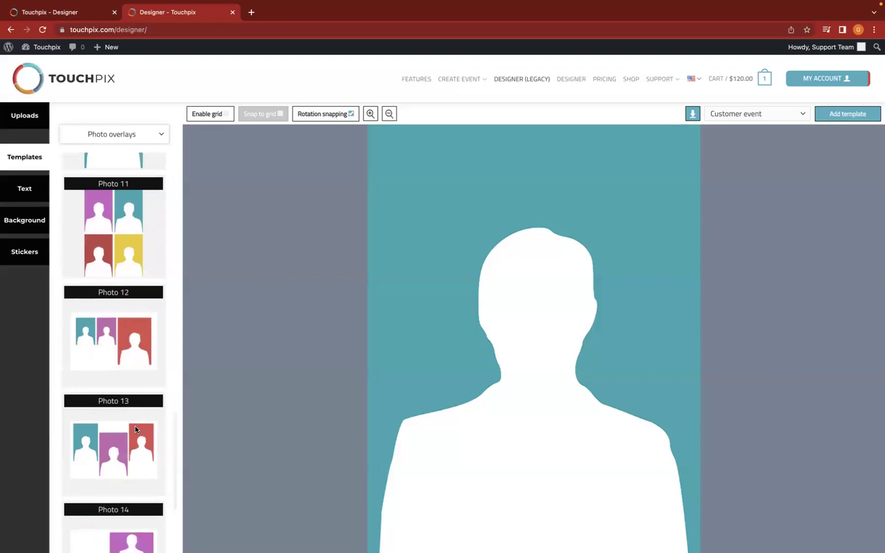
# - Return to the new Designer's tab and load the six-frame Portrait 1240 x 1844px photo template
pyautogui.click(72, 17)
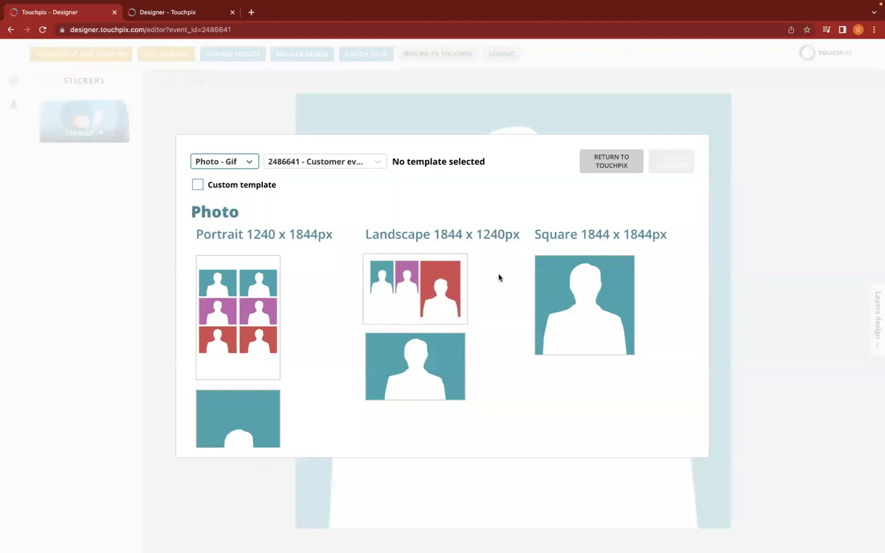
pyautogui.scroll(-2, 544, 336)
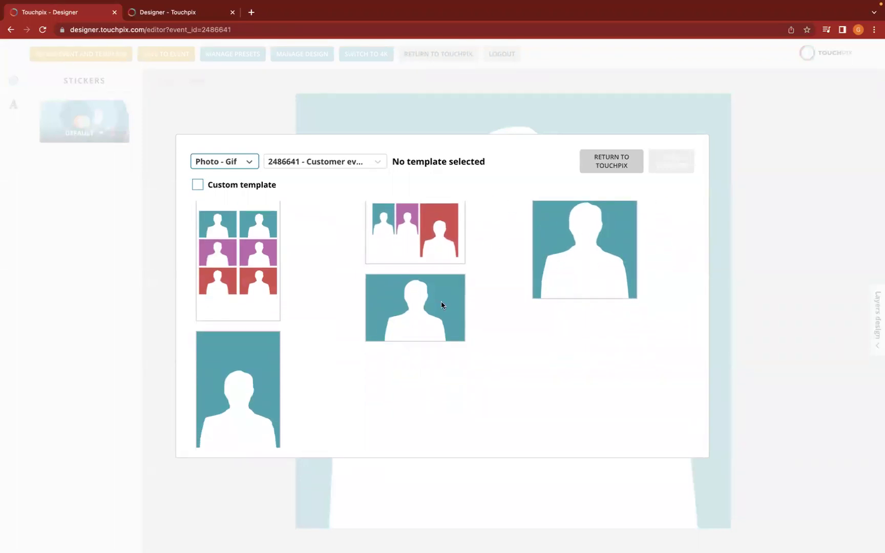
pyautogui.scroll(-1, 262, 431)
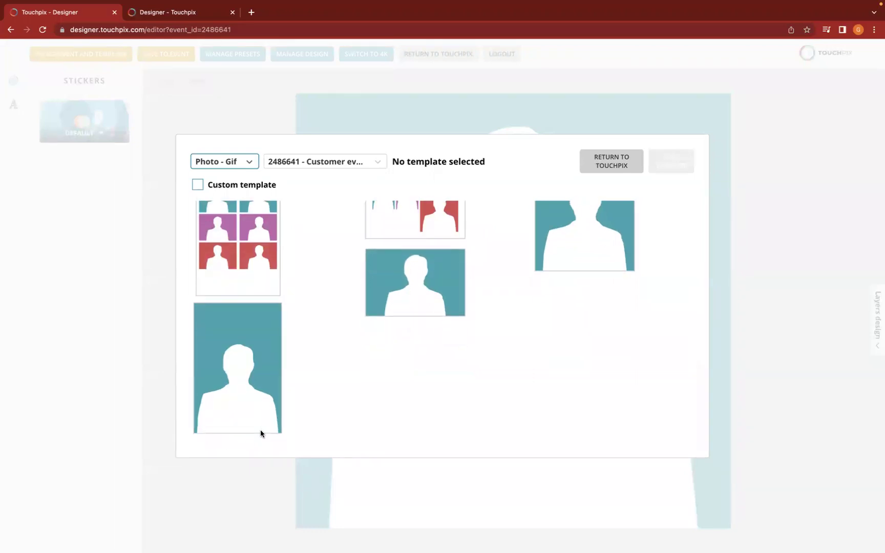
pyautogui.scroll(3, 261, 433)
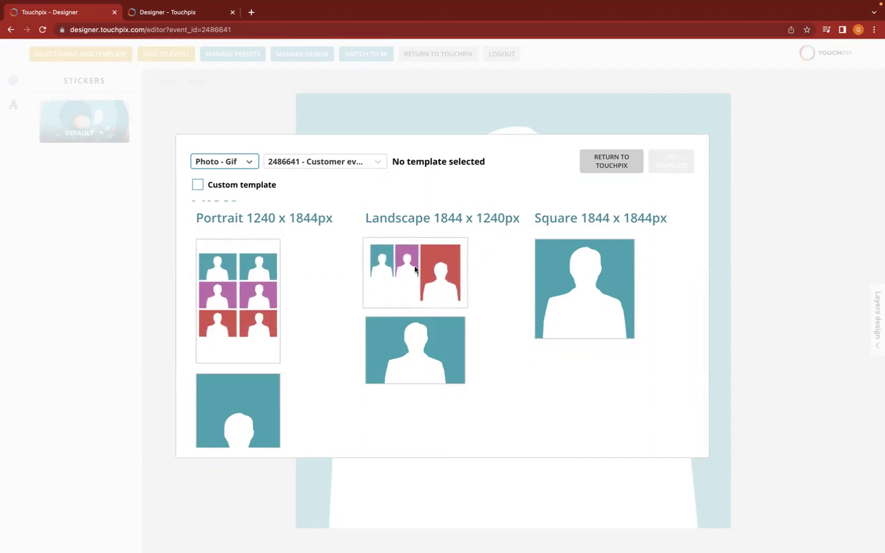
pyautogui.scroll(-3, 279, 399)
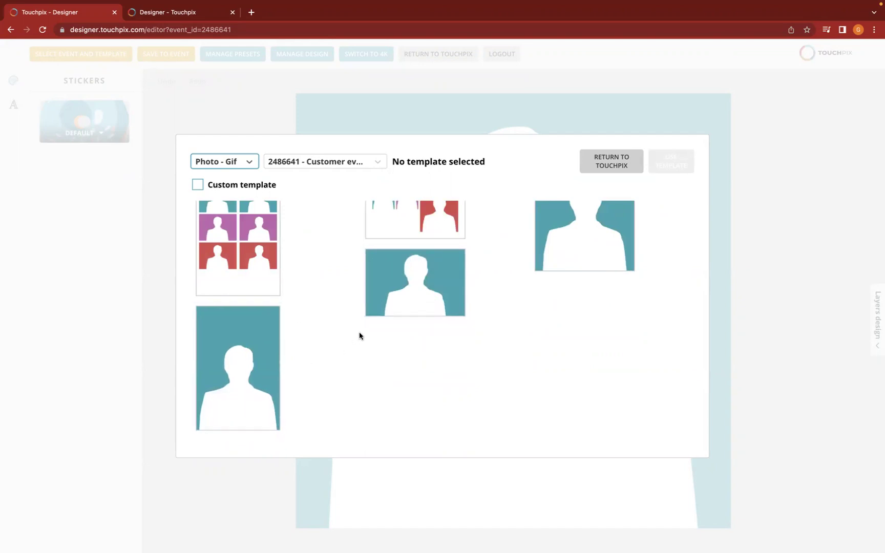
pyautogui.scroll(3, 359, 337)
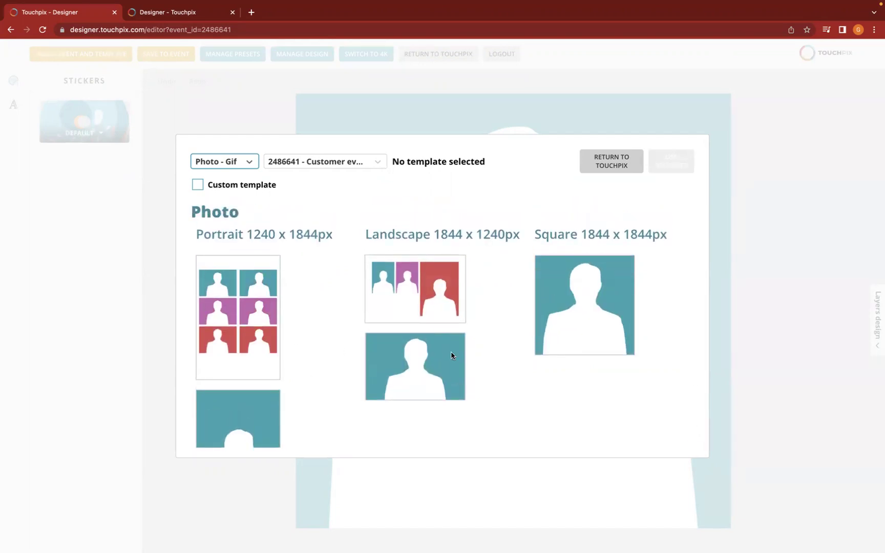
pyautogui.click(257, 339)
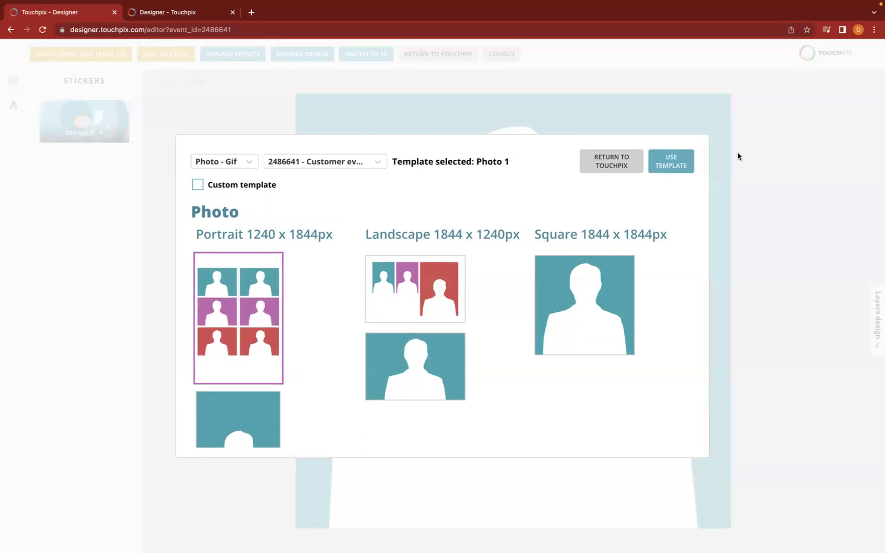
pyautogui.click(674, 157)
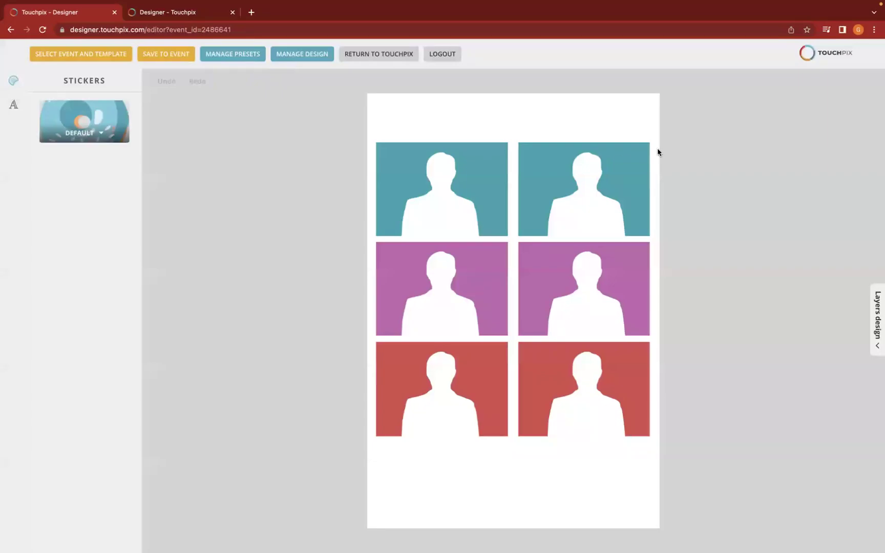
# - Filter the design library by Winterholiday photo and add the Winter Holiday design with the snowman to the photo template
pyautogui.click(310, 56)
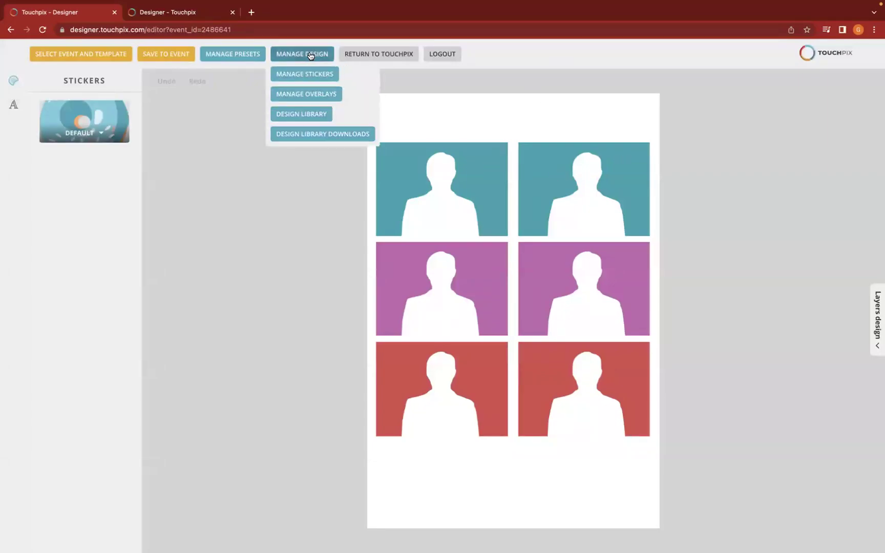
pyautogui.click(314, 113)
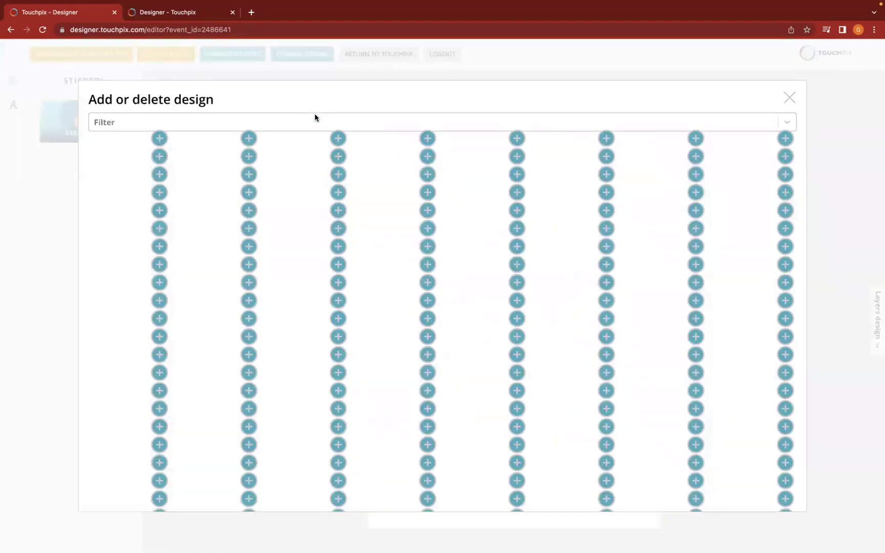
pyautogui.click(315, 117)
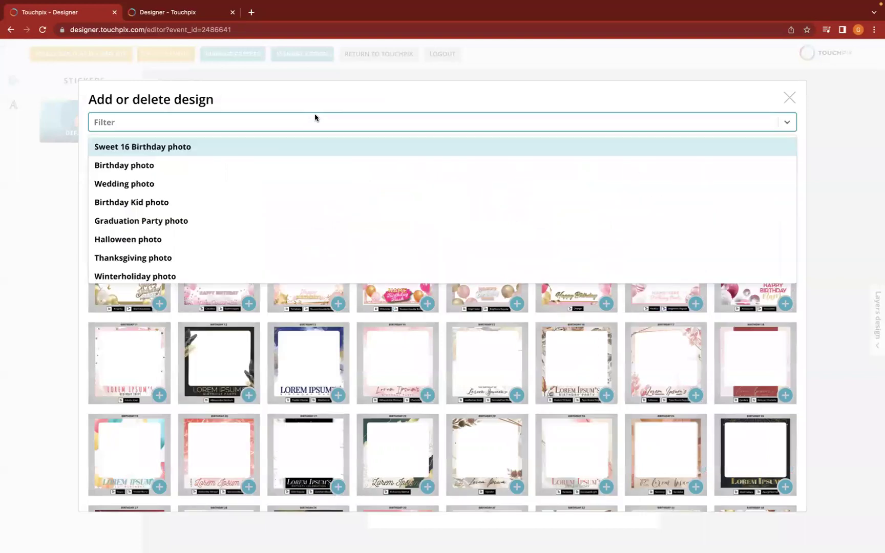
pyautogui.scroll(-2, 306, 188)
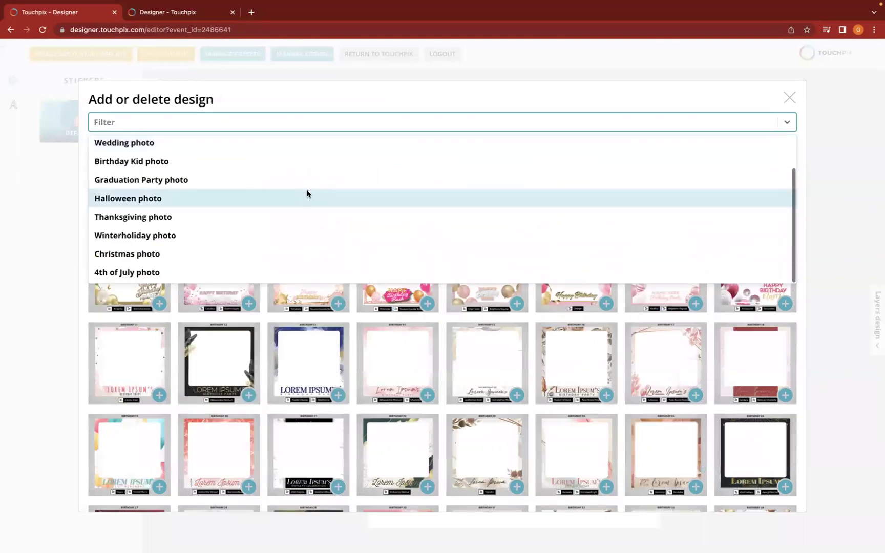
pyautogui.click(296, 233)
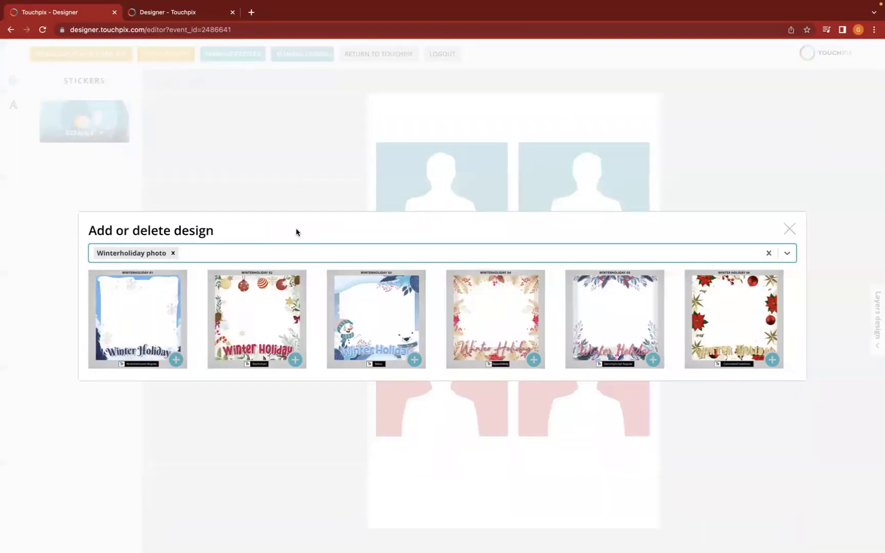
pyautogui.click(378, 338)
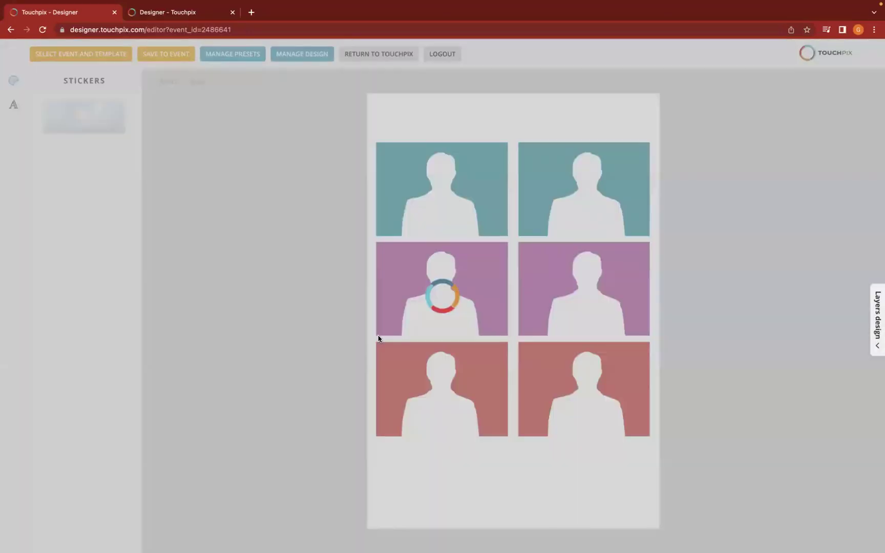